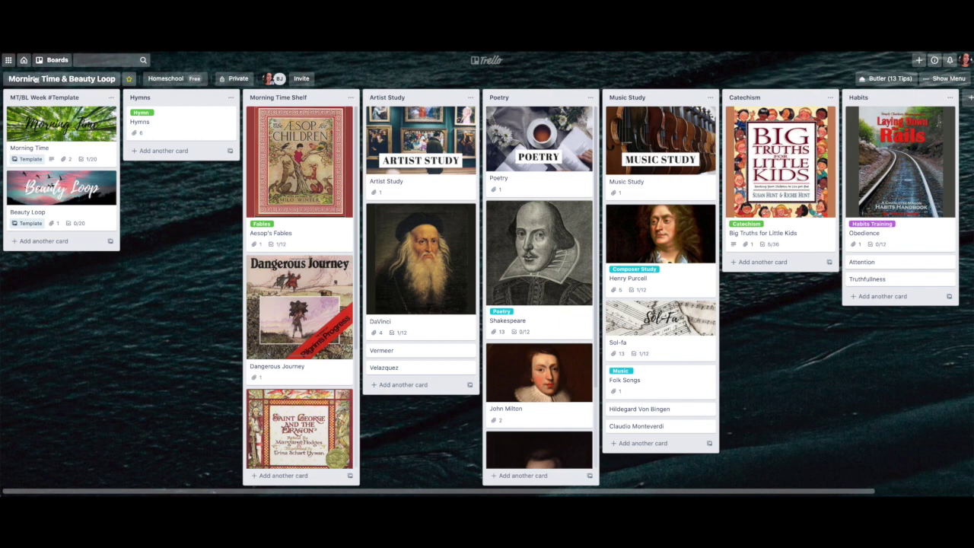
- Open the Morning Time template card and mark Devotional Day 1 in the Monday checklist as not completed
{"action": "left_click", "coordinate": [68, 152]}
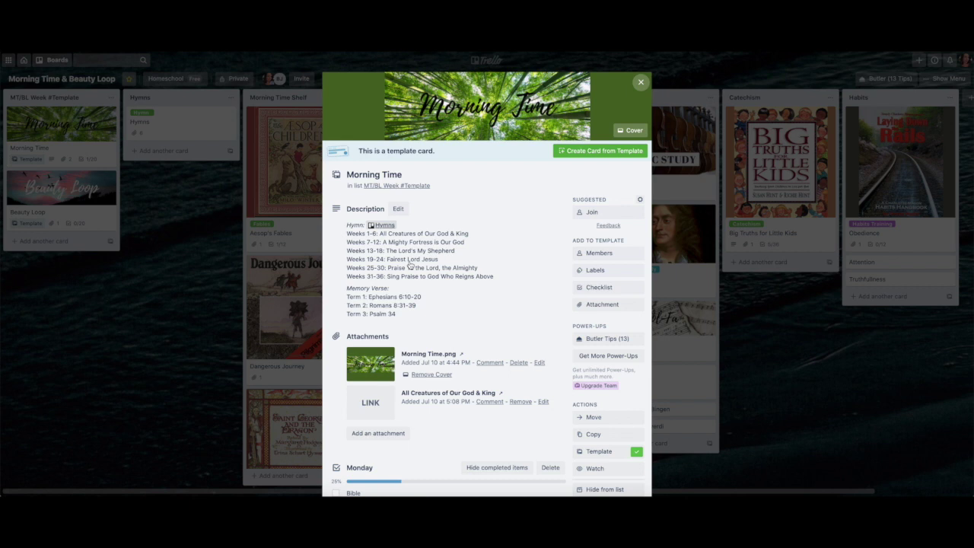
{"action": "scroll", "coordinate": [491, 347], "scroll_direction": "down", "scroll_amount": 3}
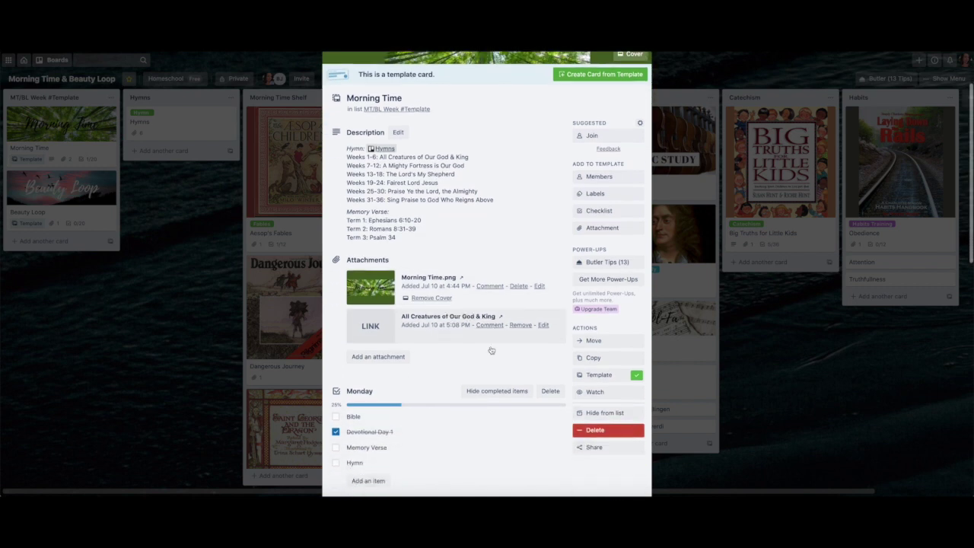
{"action": "scroll", "coordinate": [491, 348], "scroll_direction": "down", "scroll_amount": 1}
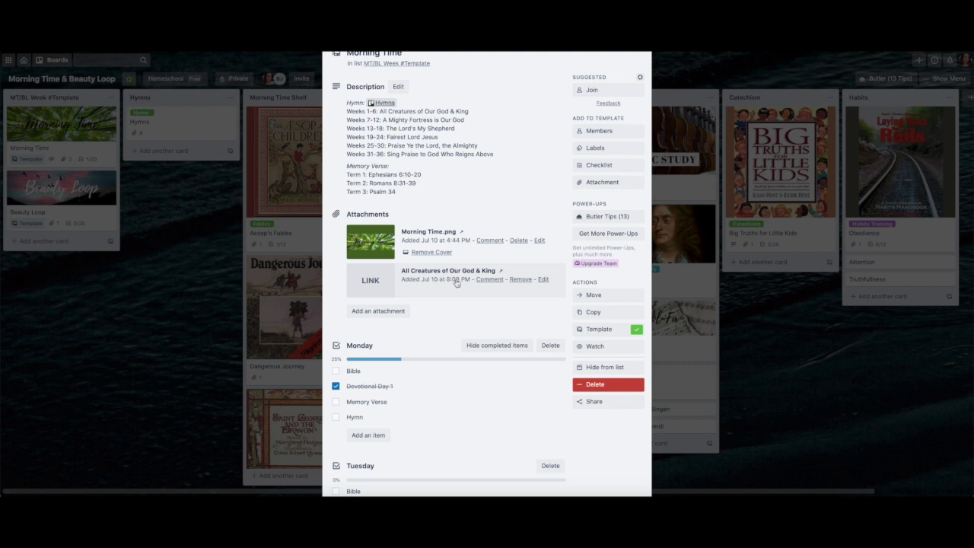
{"action": "scroll", "coordinate": [452, 320], "scroll_direction": "down", "scroll_amount": 2}
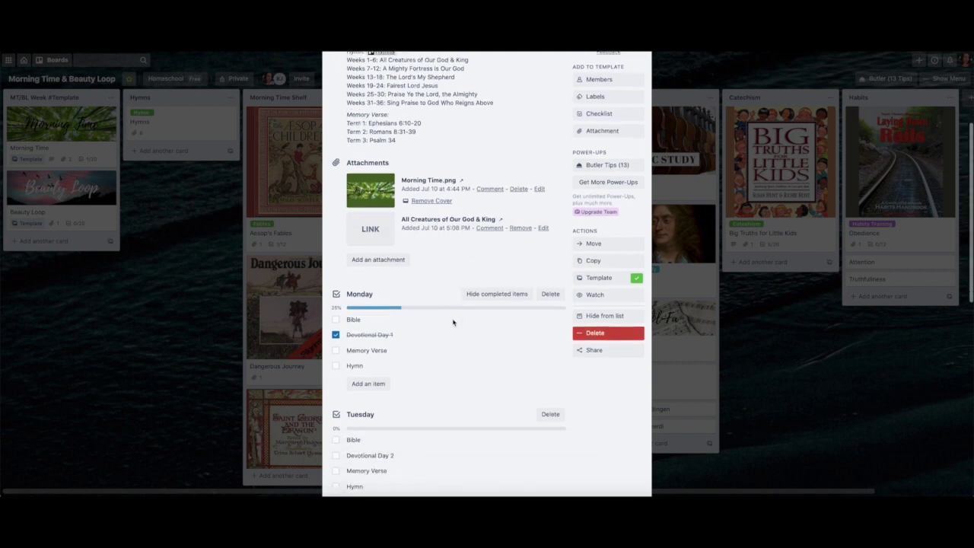
{"action": "left_click", "coordinate": [335, 335]}
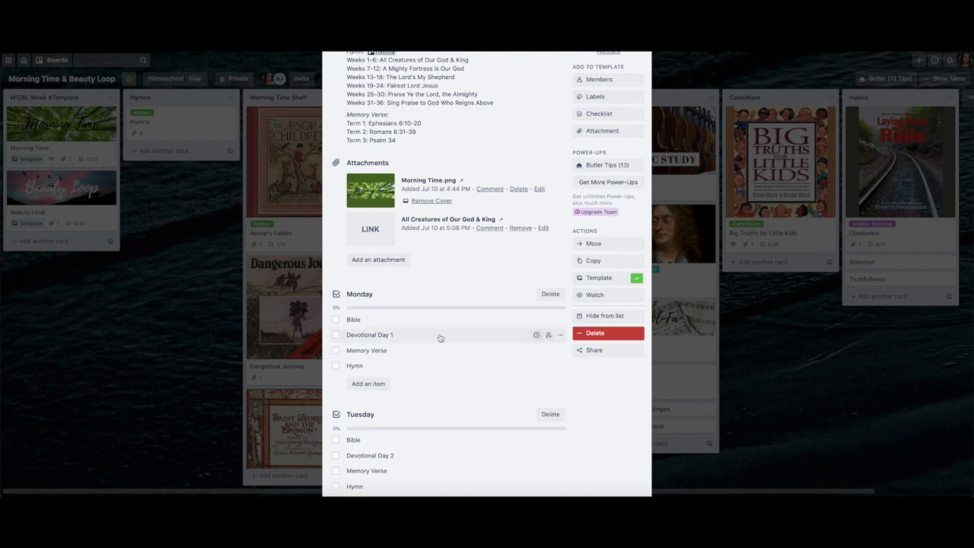
- Review the Monday through Friday checklists in the Morning Time template card
{"action": "scroll", "coordinate": [439, 337], "scroll_direction": "down", "scroll_amount": 2}
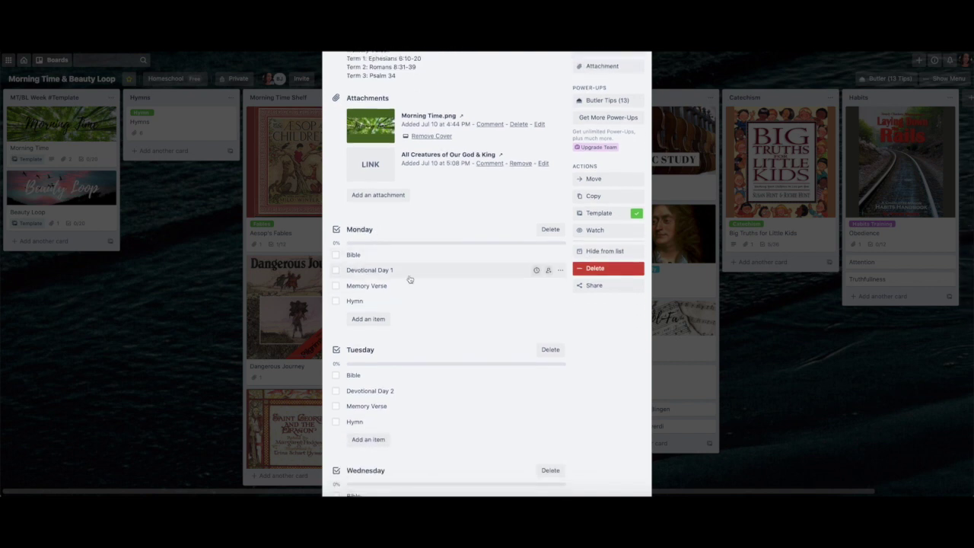
{"action": "scroll", "coordinate": [444, 339], "scroll_direction": "down", "scroll_amount": 2}
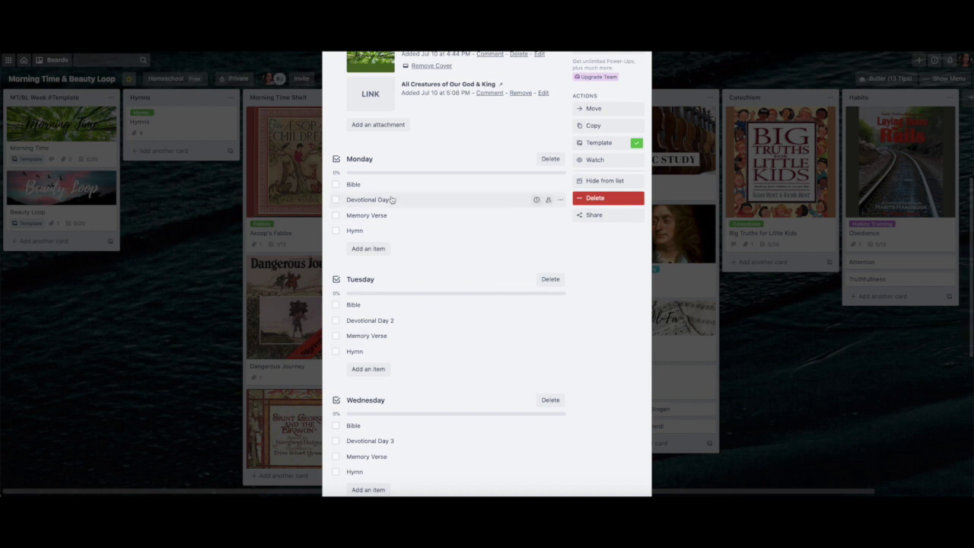
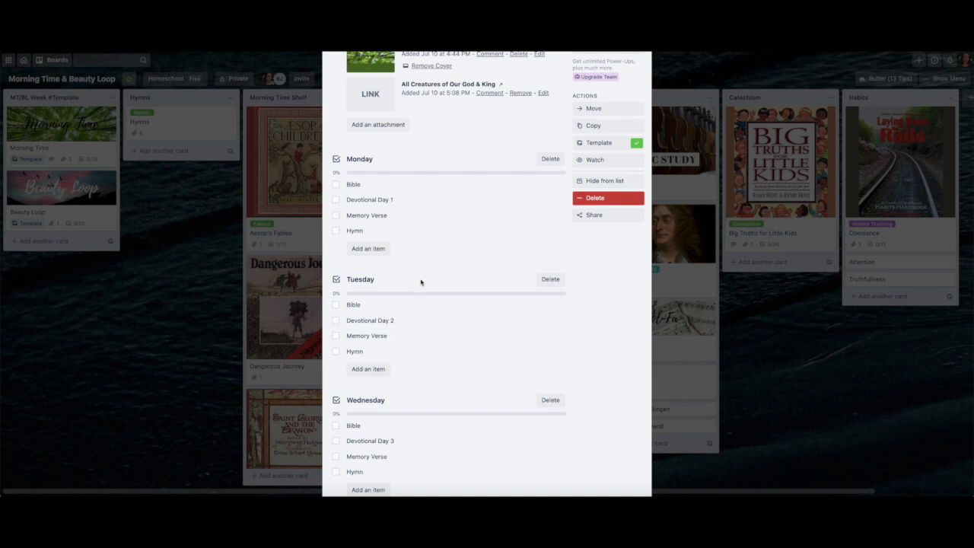
{"action": "scroll", "coordinate": [424, 287], "scroll_direction": "down", "scroll_amount": 2}
{"action": "scroll", "coordinate": [426, 292], "scroll_direction": "down", "scroll_amount": 1}
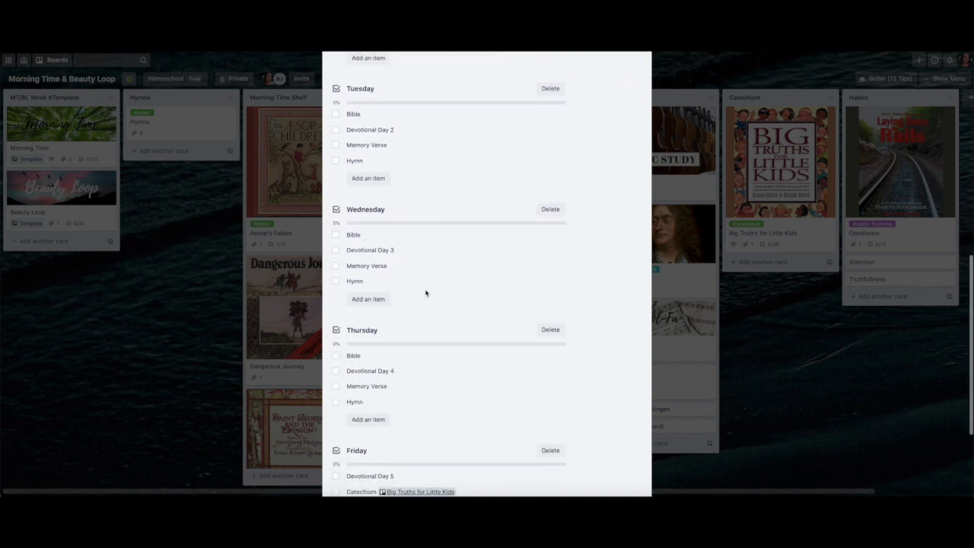
{"action": "scroll", "coordinate": [431, 407], "scroll_direction": "down", "scroll_amount": 1}
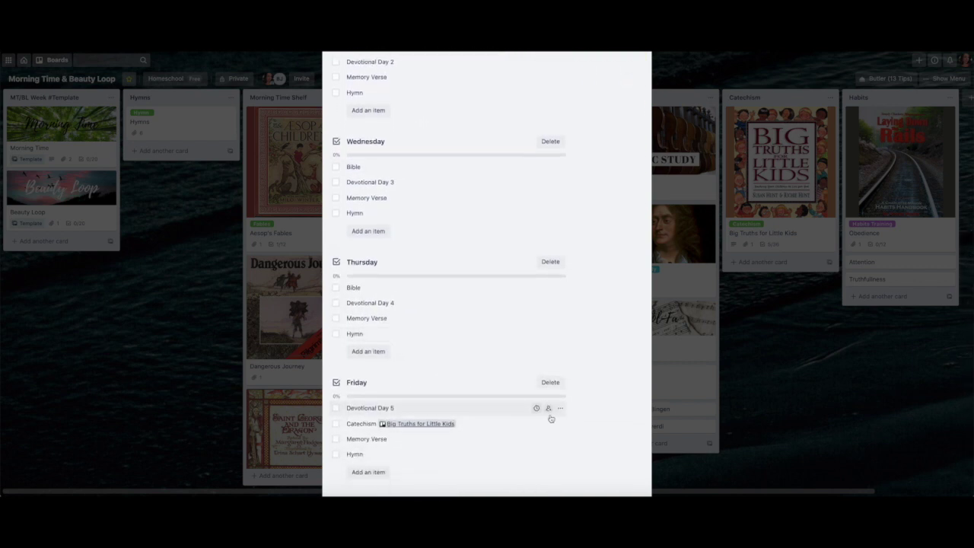
{"action": "scroll", "coordinate": [548, 416], "scroll_direction": "down", "scroll_amount": 2}
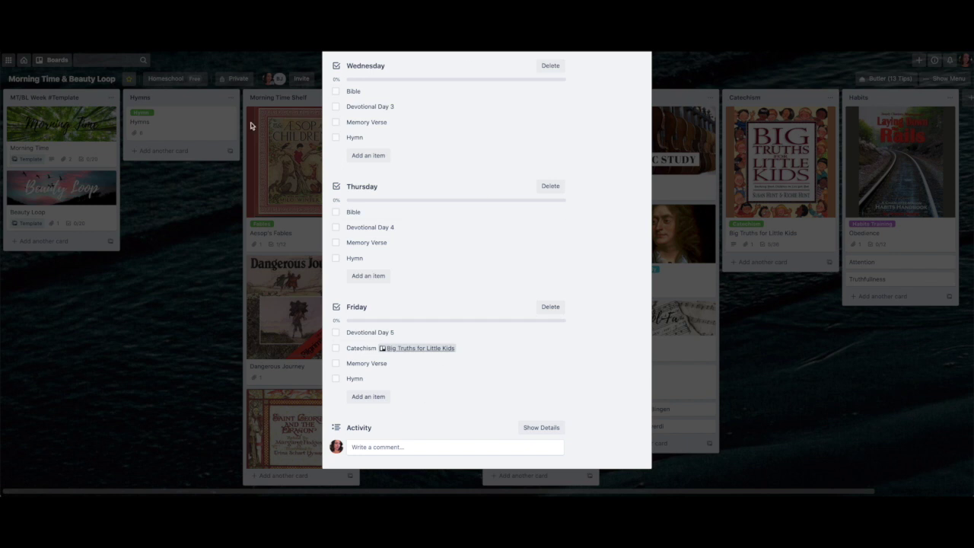
- Open the Big Truths for Little Kids card linked in Friday's Catechism item, examine its Lessons checklist, and close the card
{"action": "left_click", "coordinate": [446, 350]}
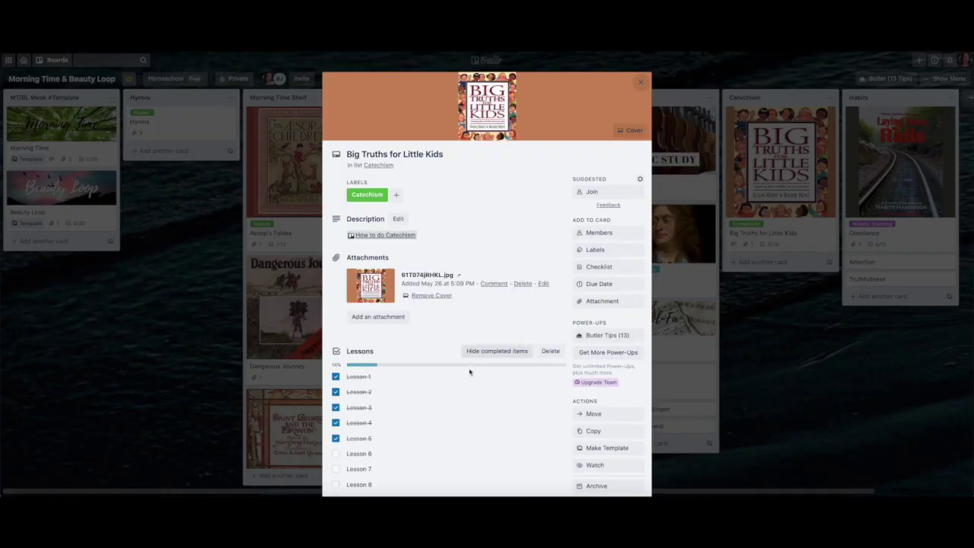
{"action": "scroll", "coordinate": [487, 390], "scroll_direction": "down", "scroll_amount": 1}
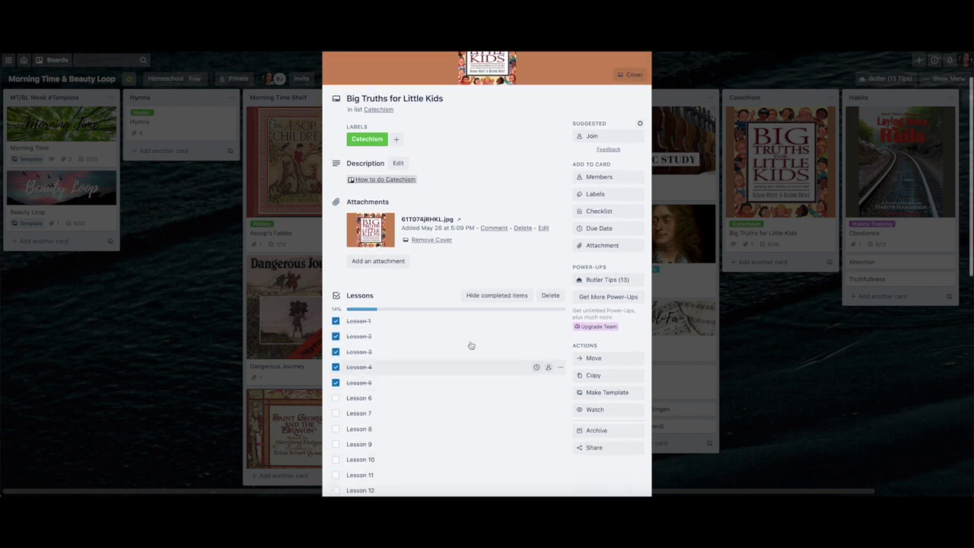
{"action": "scroll", "coordinate": [472, 126], "scroll_direction": "up", "scroll_amount": 1}
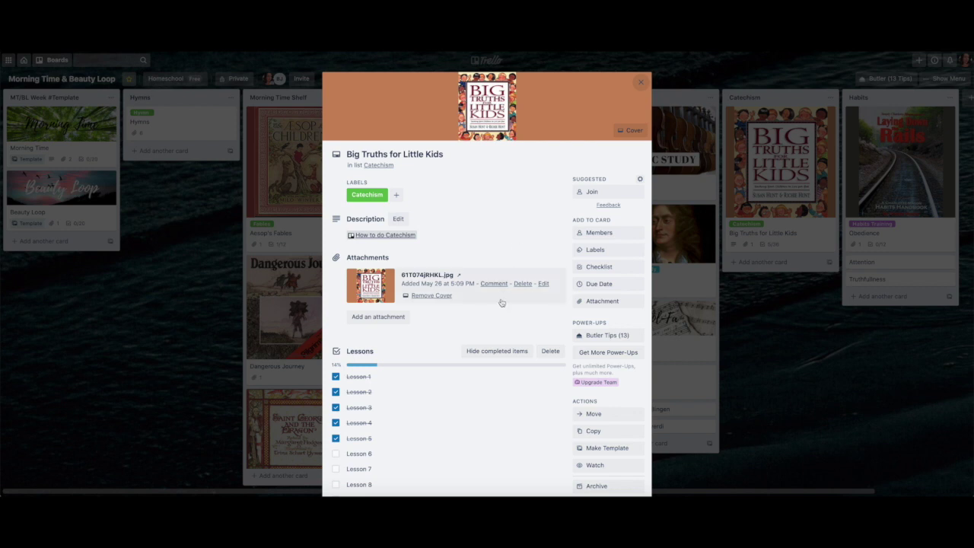
{"action": "scroll", "coordinate": [484, 368], "scroll_direction": "down", "scroll_amount": 1}
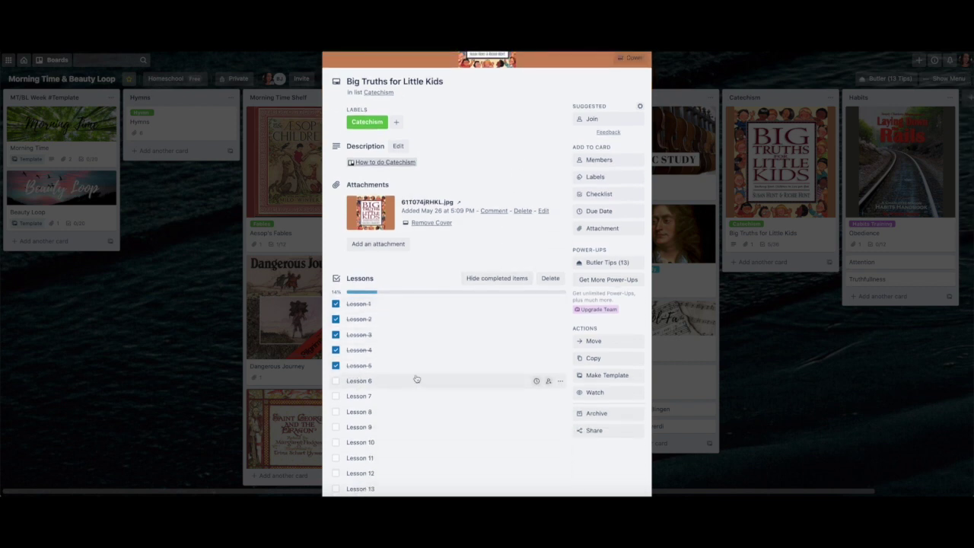
{"action": "scroll", "coordinate": [418, 381], "scroll_direction": "up", "scroll_amount": 1}
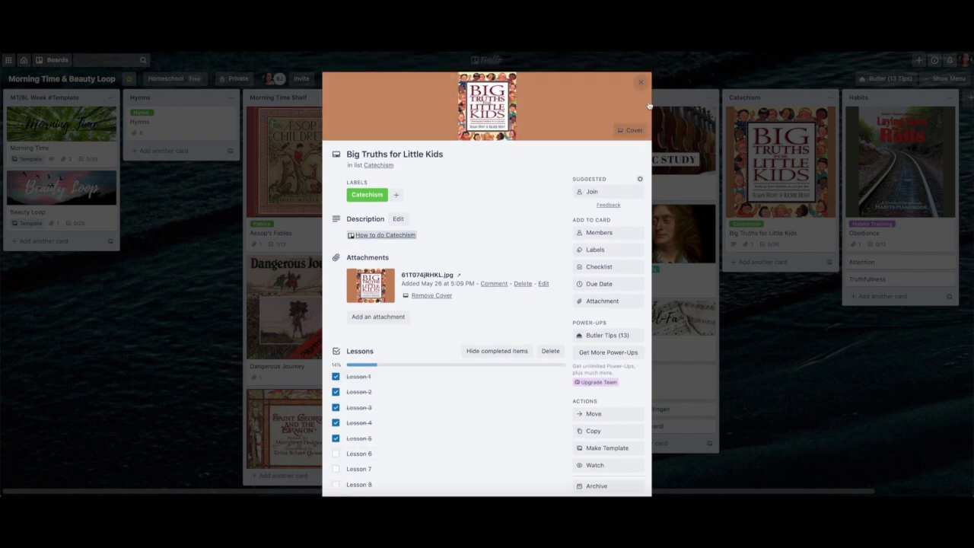
{"action": "left_click", "coordinate": [641, 88]}
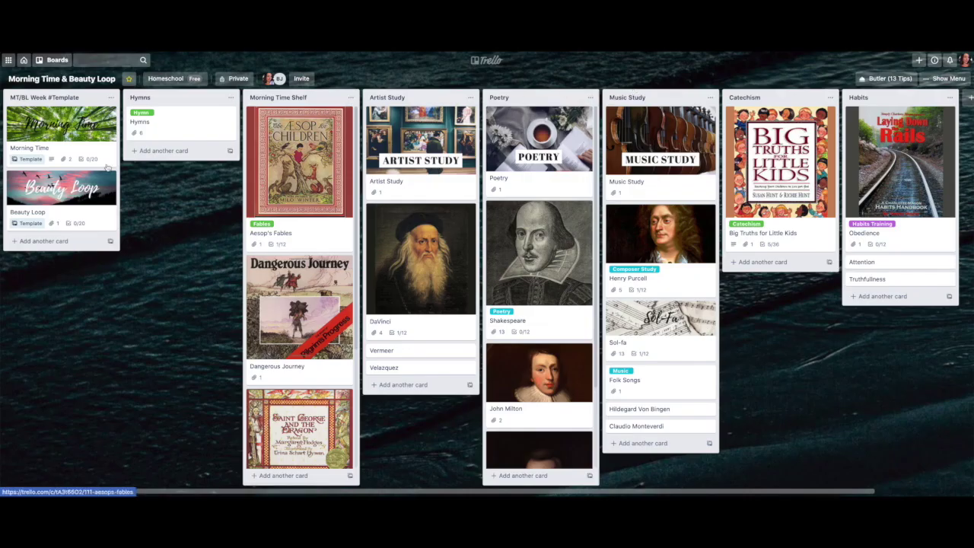
{"action": "left_click", "coordinate": [87, 150]}
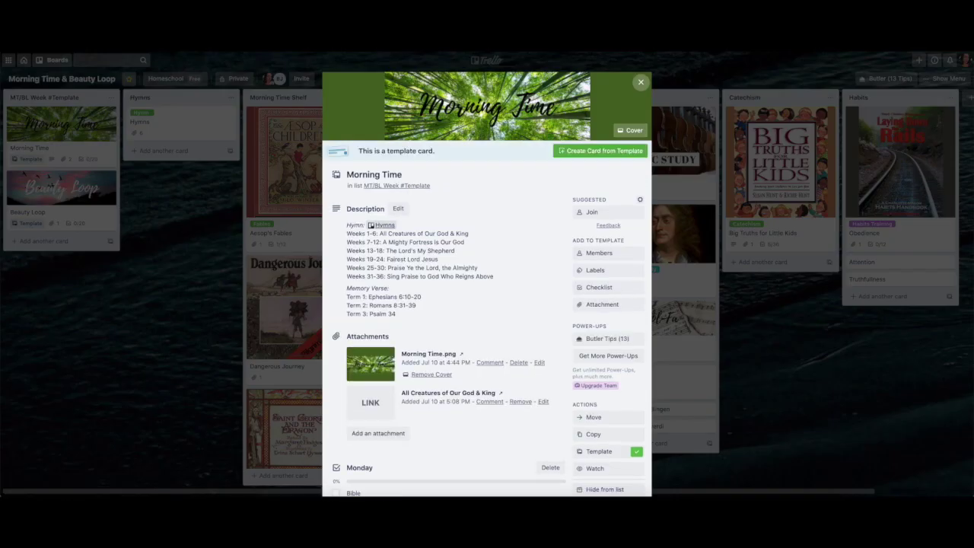
{"action": "left_click", "coordinate": [641, 82]}
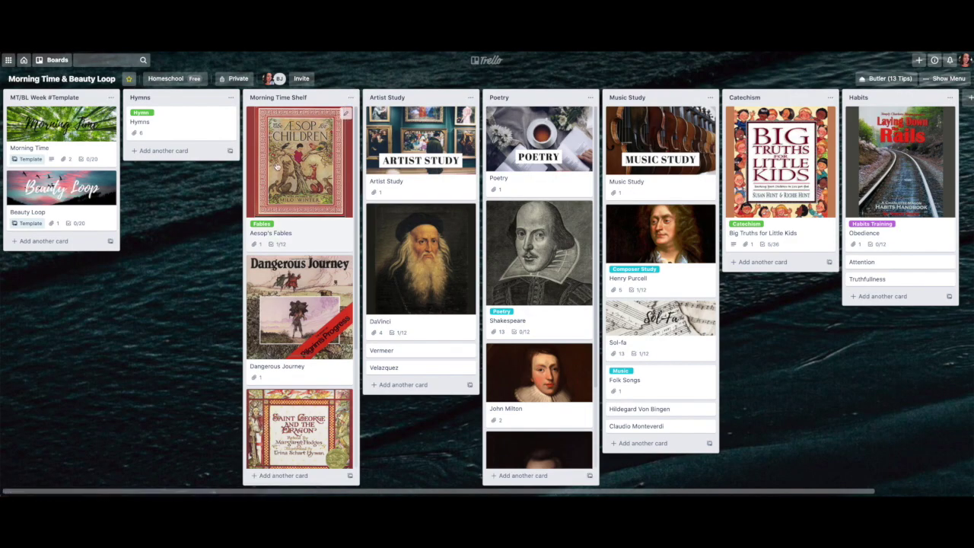
- Open the Beauty Loop template card and review its Monday and Tuesday checklists
{"action": "left_click", "coordinate": [108, 216]}
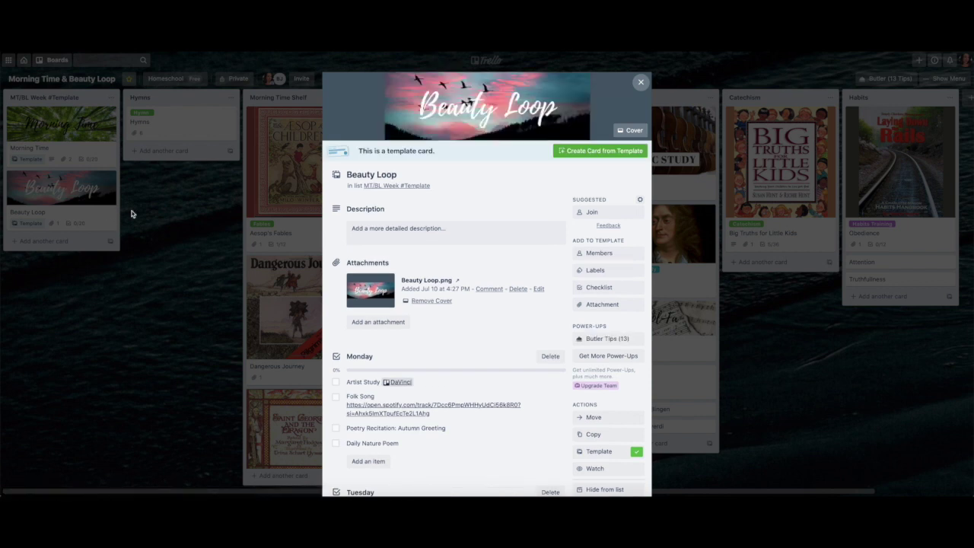
{"action": "scroll", "coordinate": [491, 268], "scroll_direction": "down", "scroll_amount": 2}
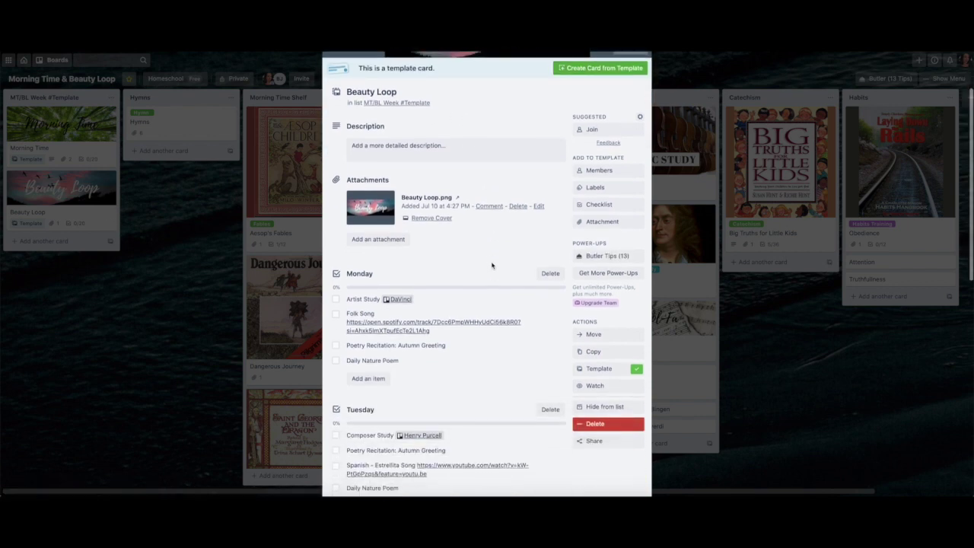
{"action": "scroll", "coordinate": [492, 265], "scroll_direction": "down", "scroll_amount": 1}
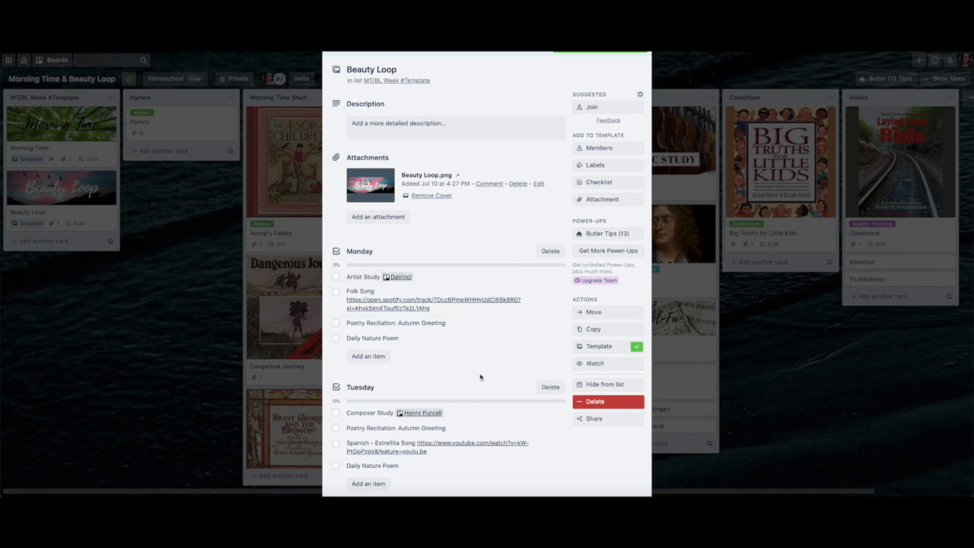
{"action": "scroll", "coordinate": [481, 365], "scroll_direction": "down", "scroll_amount": 1}
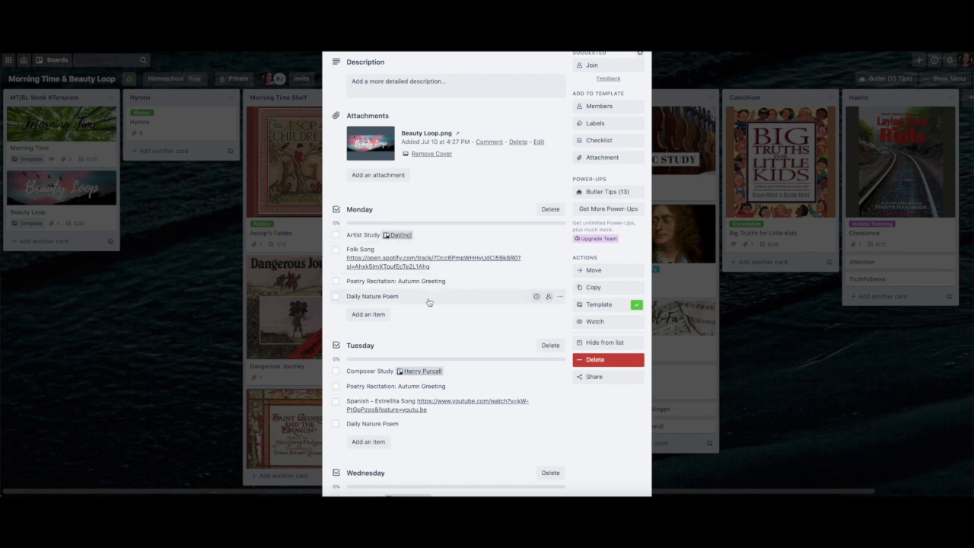
{"action": "scroll", "coordinate": [449, 345], "scroll_direction": "down", "scroll_amount": 1}
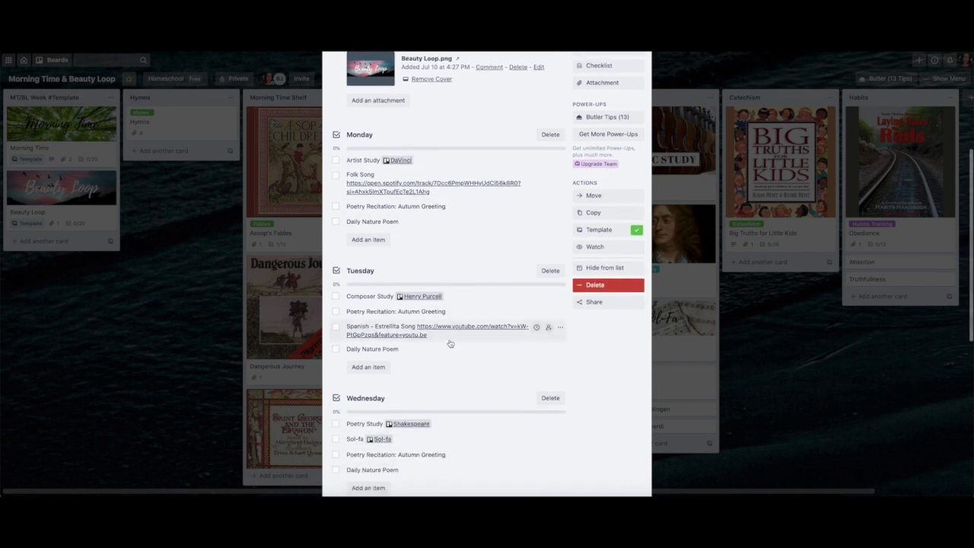
- Review the Wednesday, Thursday and Friday checklists of the Beauty Loop template, and close the card
{"action": "scroll", "coordinate": [483, 387], "scroll_direction": "down", "scroll_amount": 1}
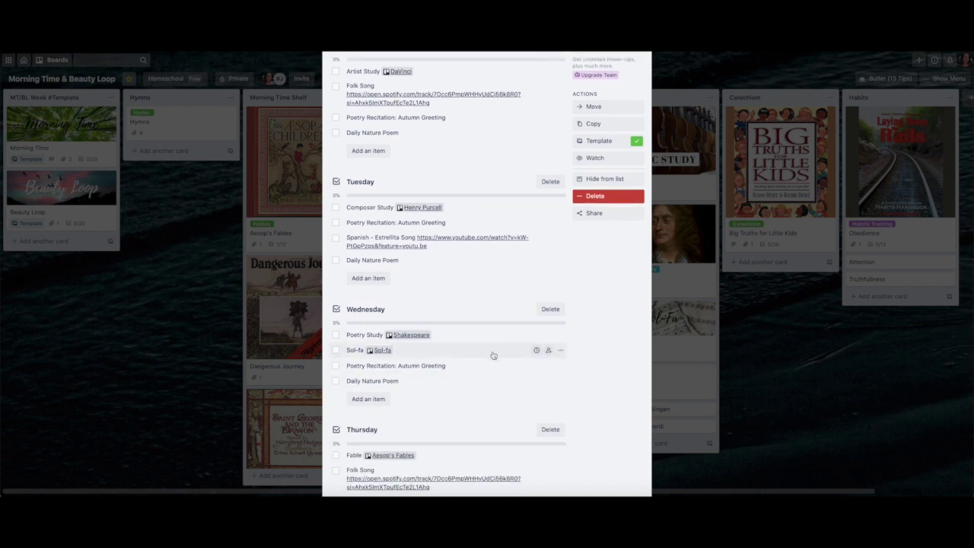
{"action": "scroll", "coordinate": [493, 350], "scroll_direction": "down", "scroll_amount": 1}
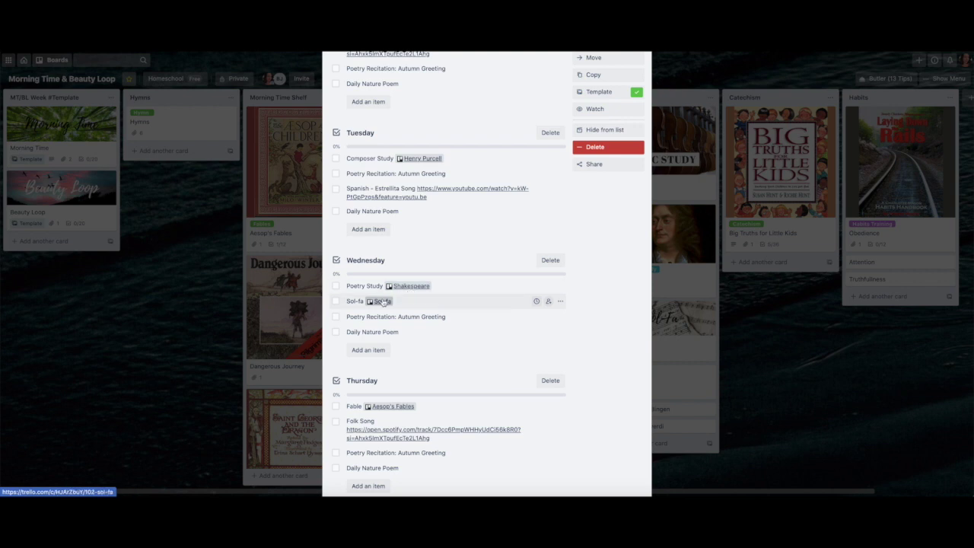
{"action": "scroll", "coordinate": [521, 305], "scroll_direction": "down", "scroll_amount": 3}
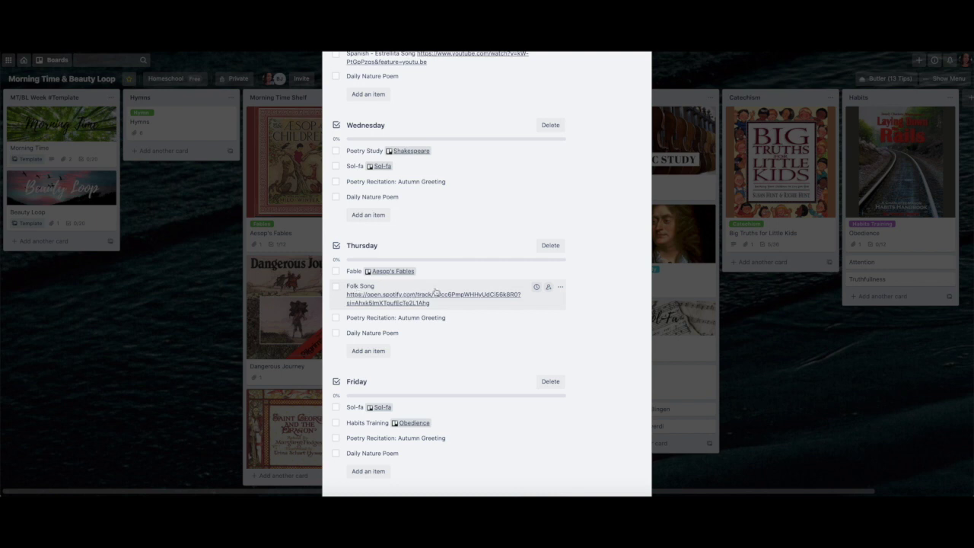
{"action": "scroll", "coordinate": [489, 350], "scroll_direction": "down", "scroll_amount": 1}
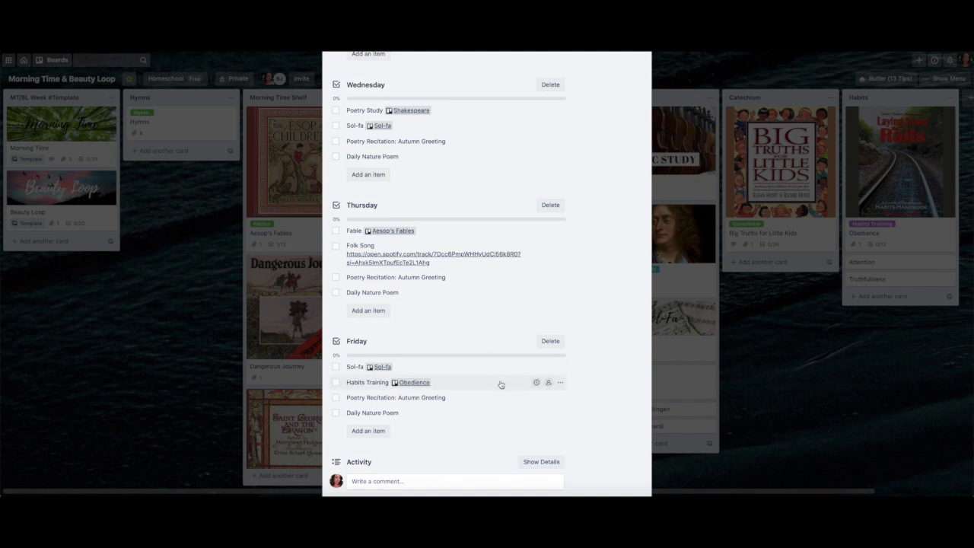
{"action": "scroll", "coordinate": [500, 384], "scroll_direction": "down", "scroll_amount": 1}
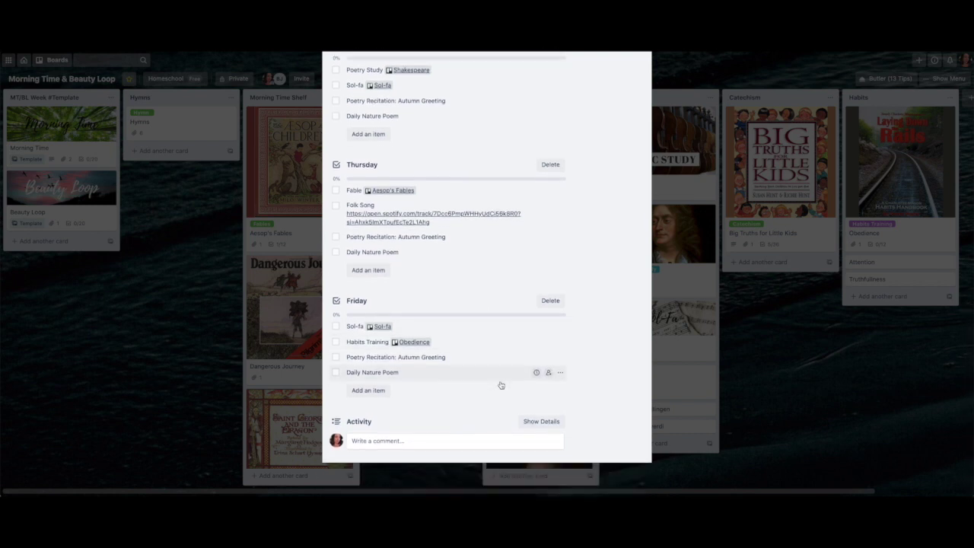
{"action": "scroll", "coordinate": [491, 251], "scroll_direction": "up", "scroll_amount": 8}
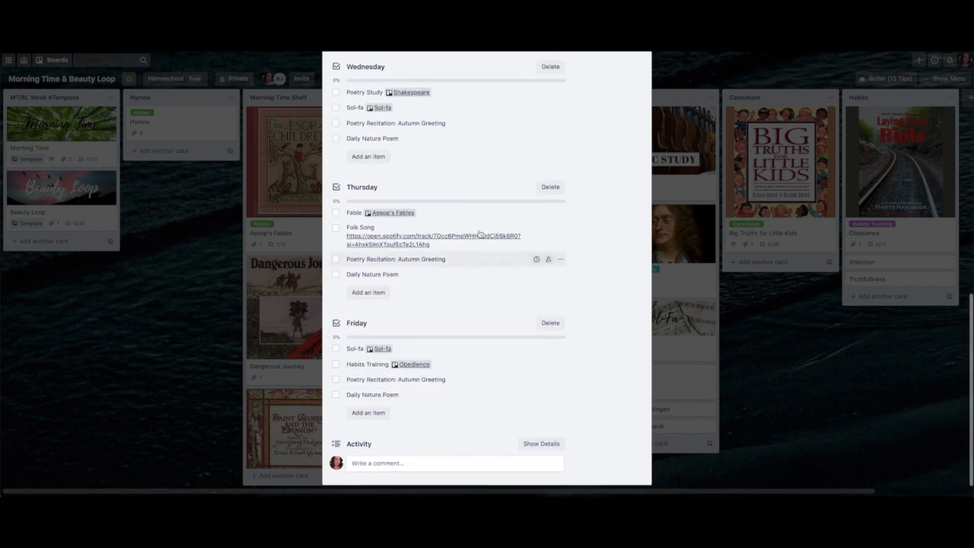
{"action": "scroll", "coordinate": [485, 233], "scroll_direction": "up", "scroll_amount": 5}
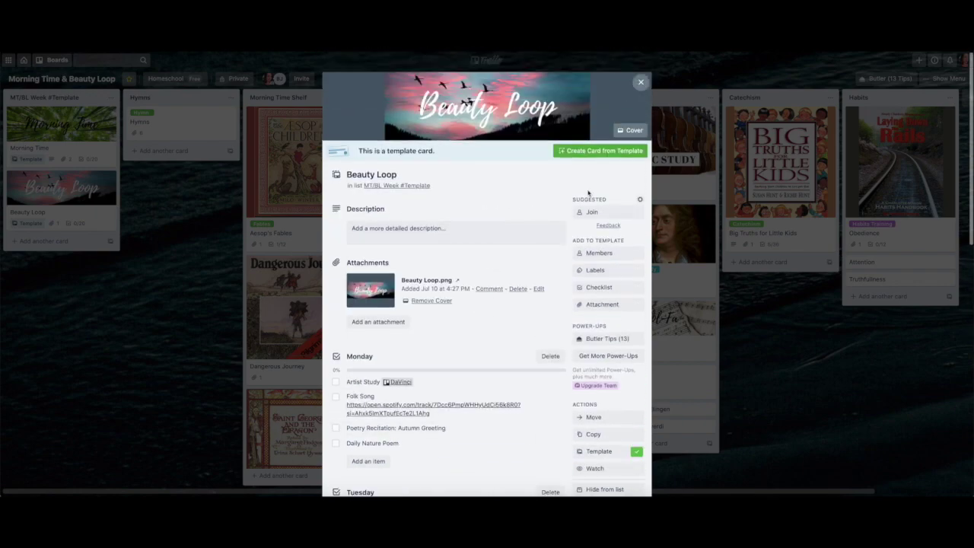
{"action": "left_click", "coordinate": [643, 83]}
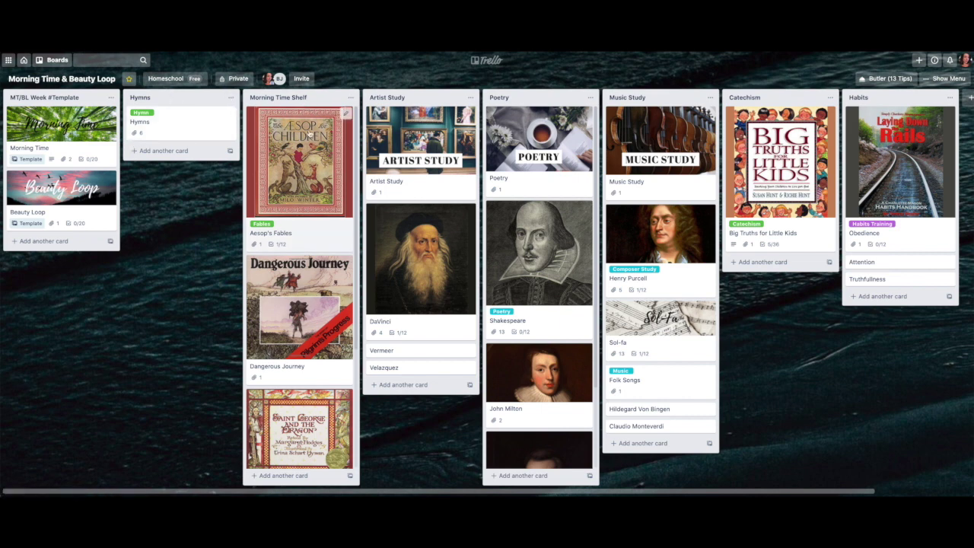
- Look through the books in the Morning Time Shelf list and open the Aesop's Fables card
{"action": "scroll", "coordinate": [314, 160], "scroll_direction": "down", "scroll_amount": 3}
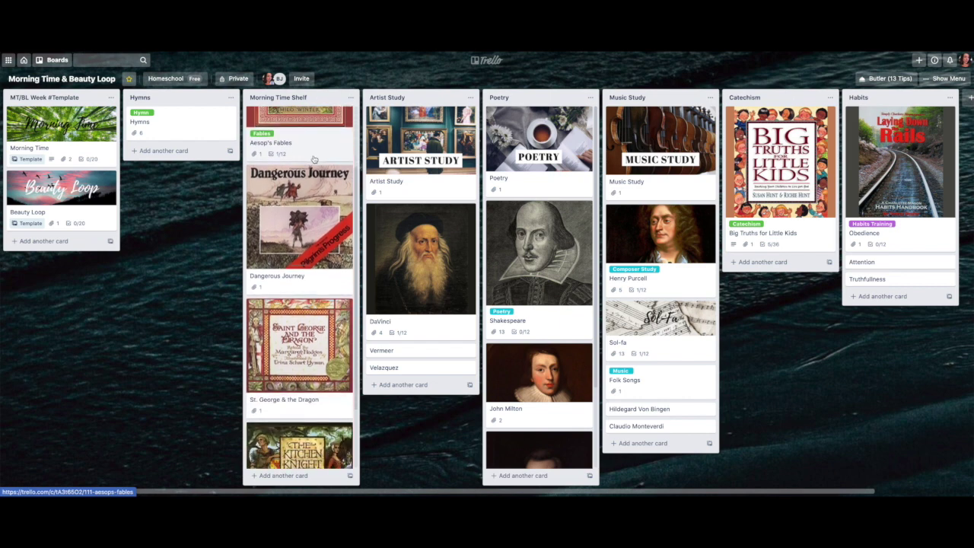
{"action": "scroll", "coordinate": [313, 159], "scroll_direction": "up", "scroll_amount": 3}
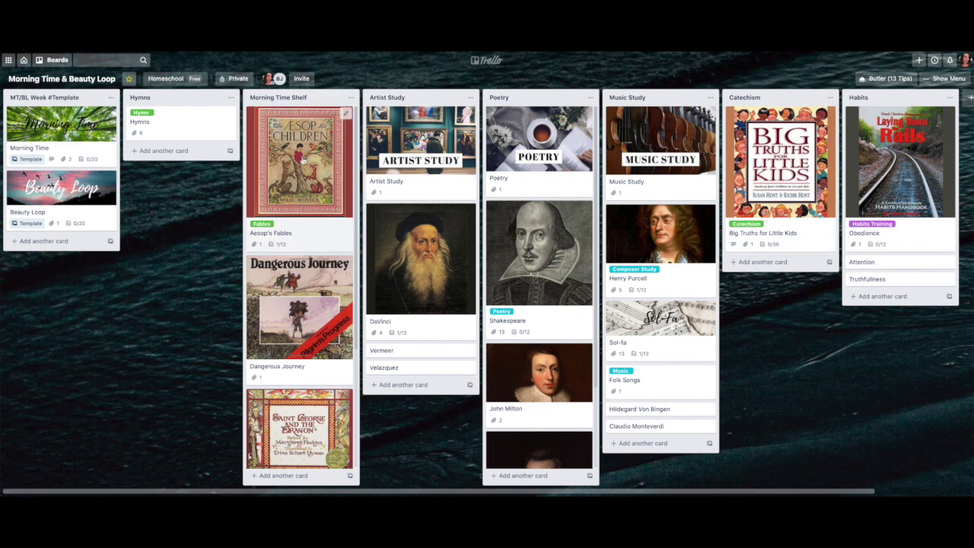
{"action": "left_click", "coordinate": [306, 231]}
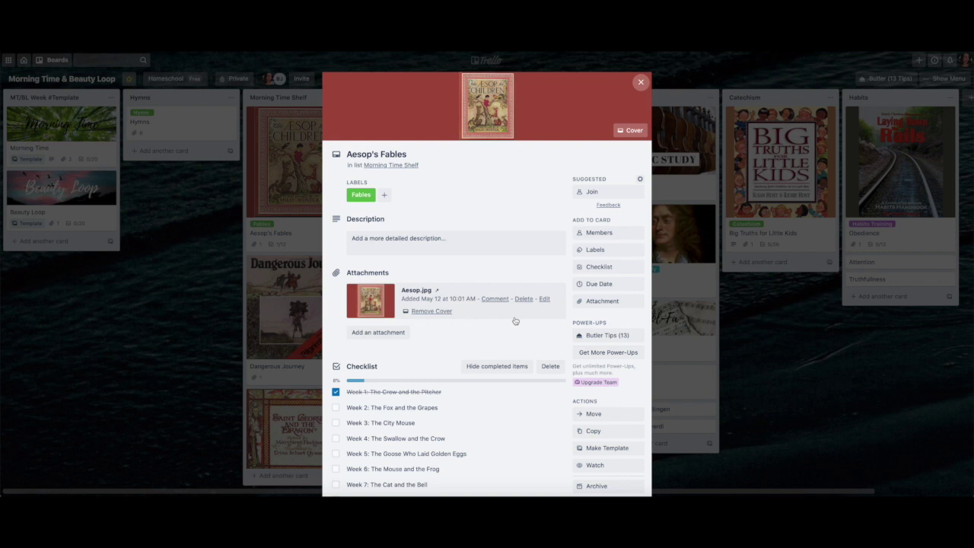
- Review the twelve-week checklist of fables on the Aesop's Fables card and close the card
{"action": "scroll", "coordinate": [516, 321], "scroll_direction": "down", "scroll_amount": 2}
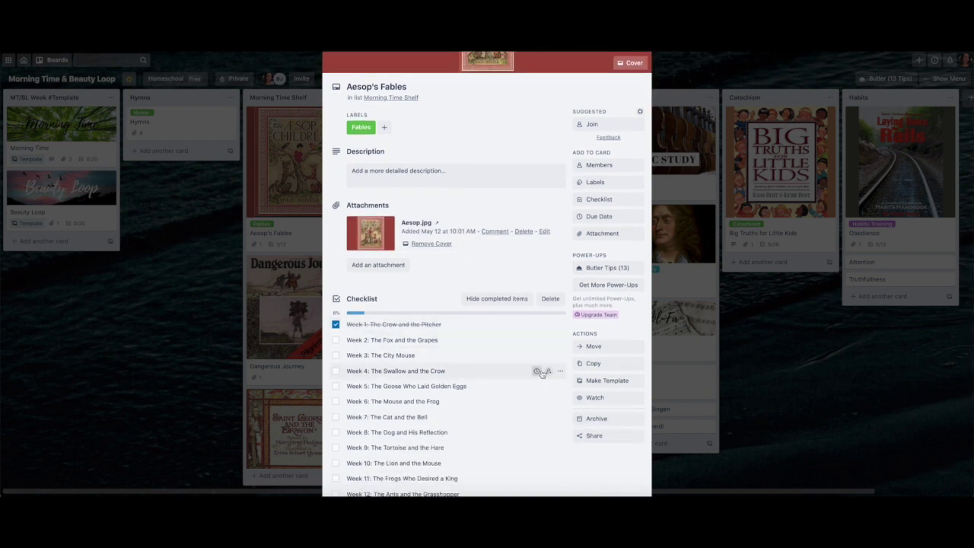
{"action": "scroll", "coordinate": [542, 373], "scroll_direction": "down", "scroll_amount": 3}
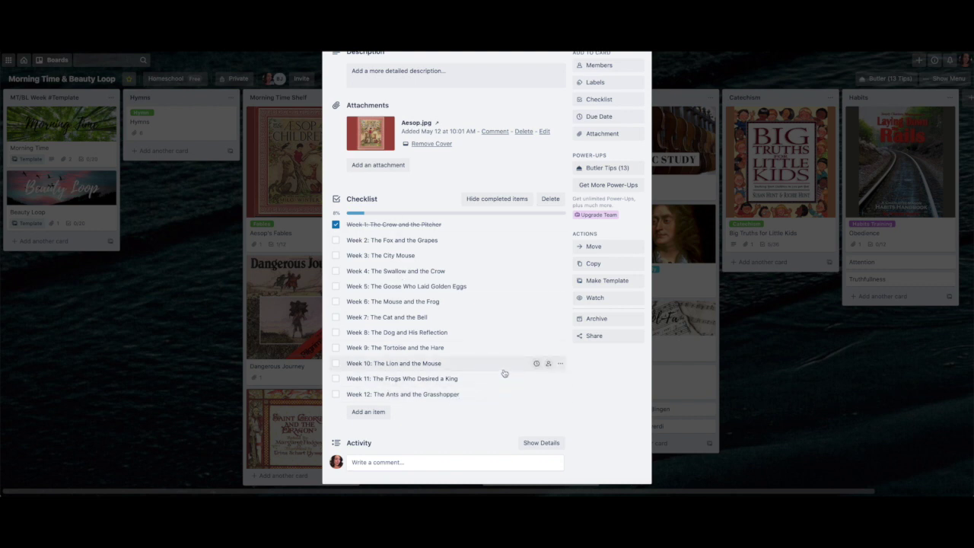
{"action": "scroll", "coordinate": [504, 373], "scroll_direction": "up", "scroll_amount": 5}
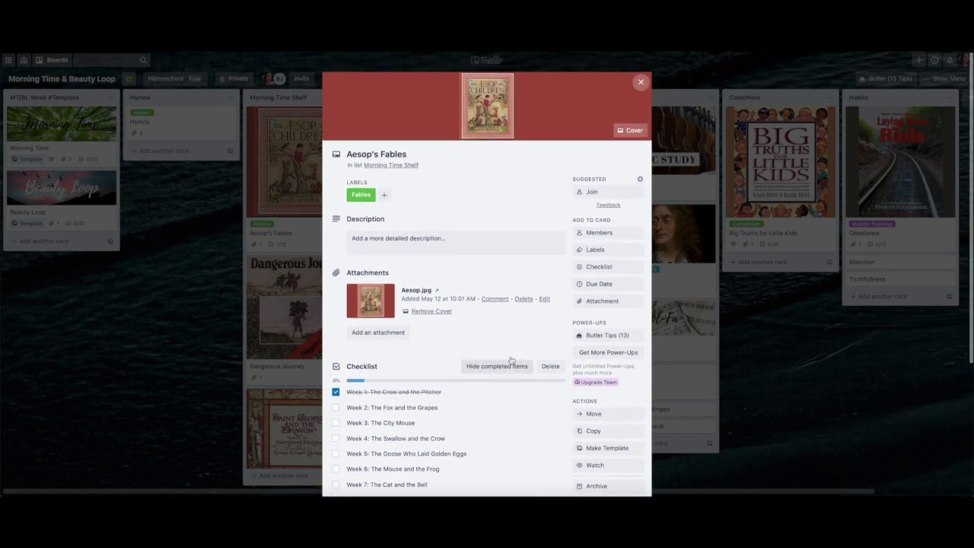
{"action": "left_click", "coordinate": [640, 82]}
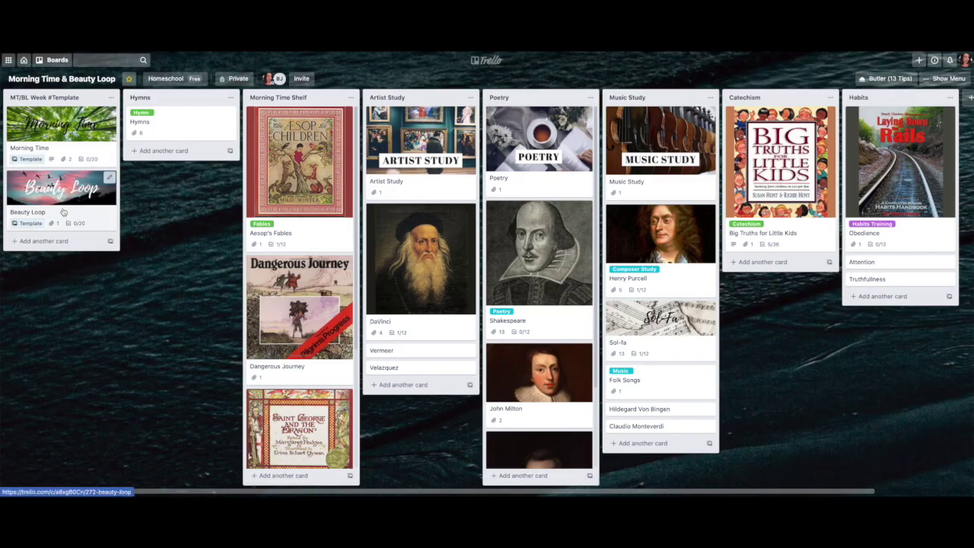
- Open the Beauty Loop template card and follow the Aesop's Fables card link in Thursday's Fable item
{"action": "left_click", "coordinate": [99, 219]}
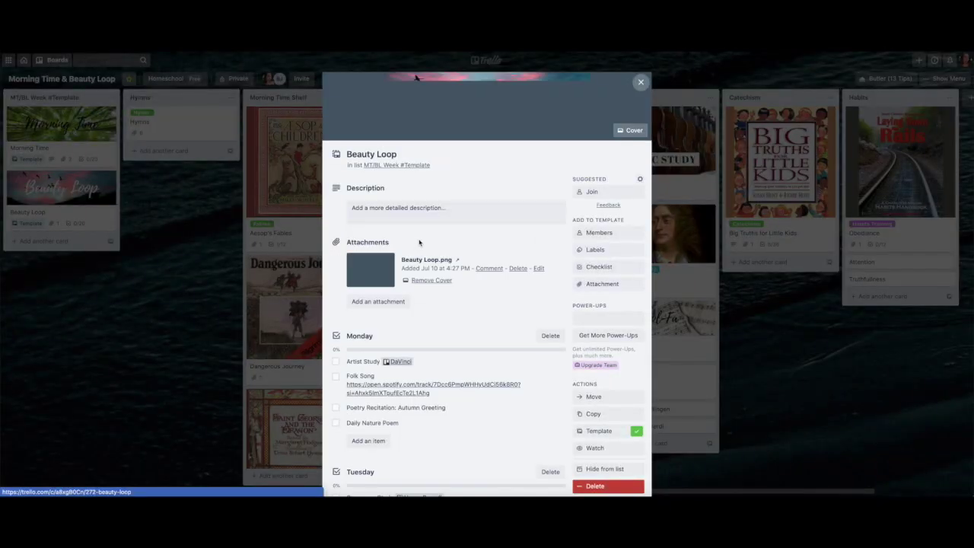
{"action": "scroll", "coordinate": [492, 376], "scroll_direction": "down", "scroll_amount": 5}
{"action": "scroll", "coordinate": [493, 382], "scroll_direction": "down", "scroll_amount": 3}
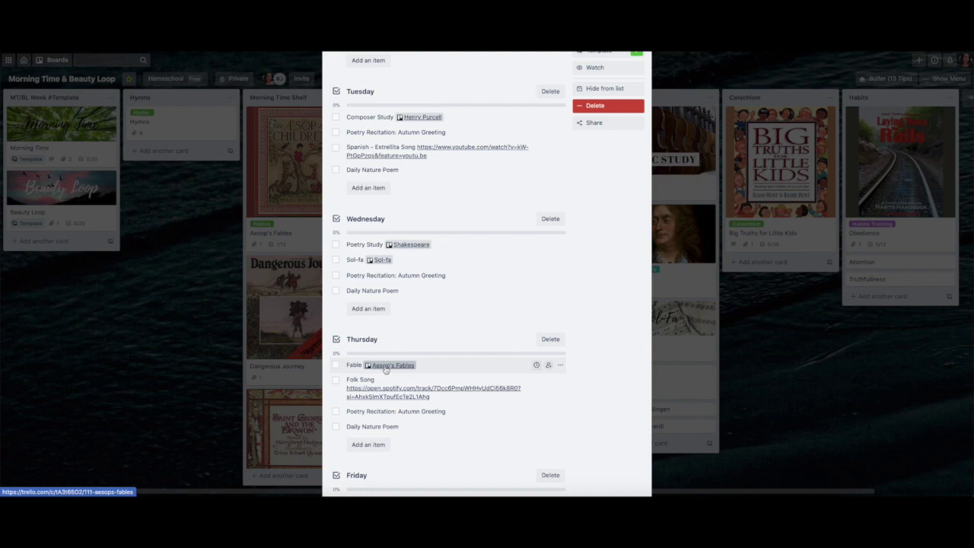
{"action": "left_click", "coordinate": [386, 367]}
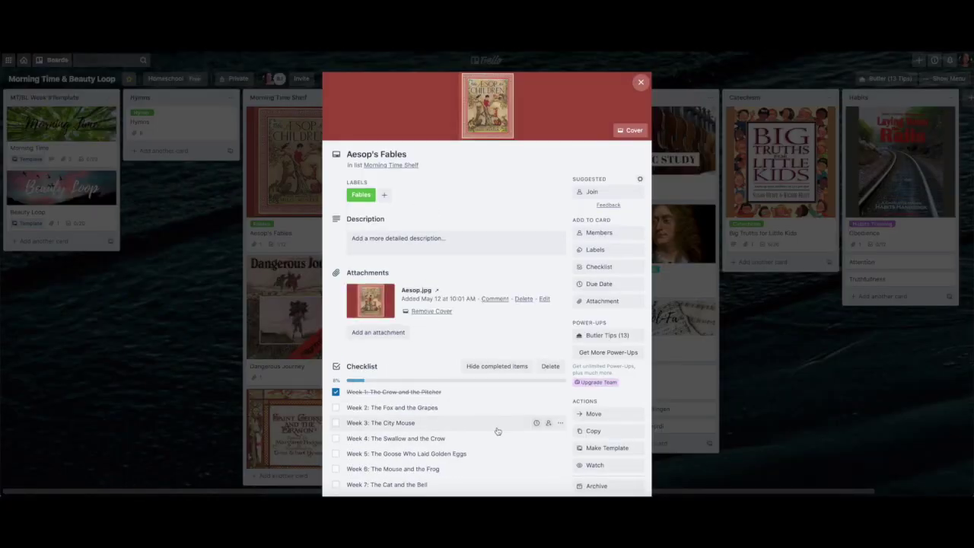
- Show the sharing options with the link to the Aesop's Fables card, and close them and the card
{"action": "scroll", "coordinate": [500, 431], "scroll_direction": "down", "scroll_amount": 2}
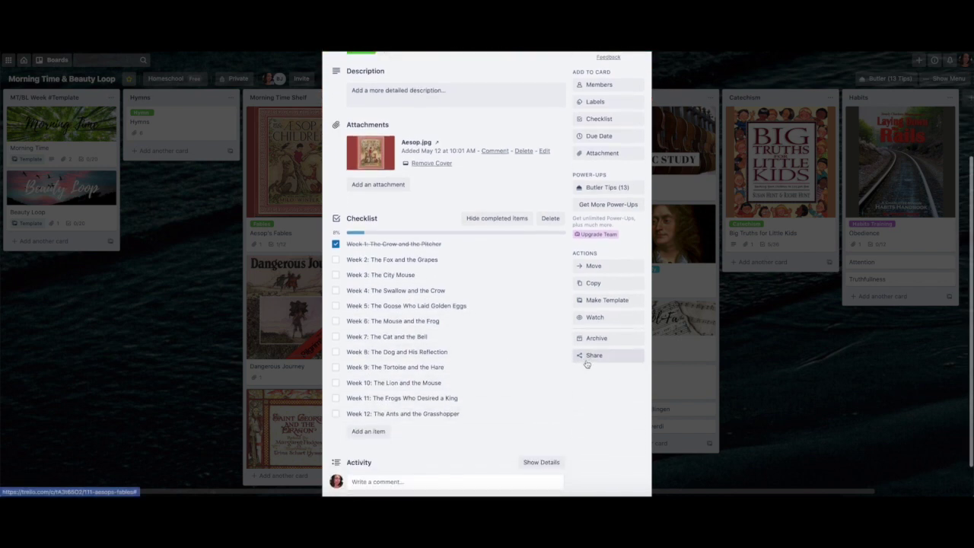
{"action": "left_click", "coordinate": [591, 357]}
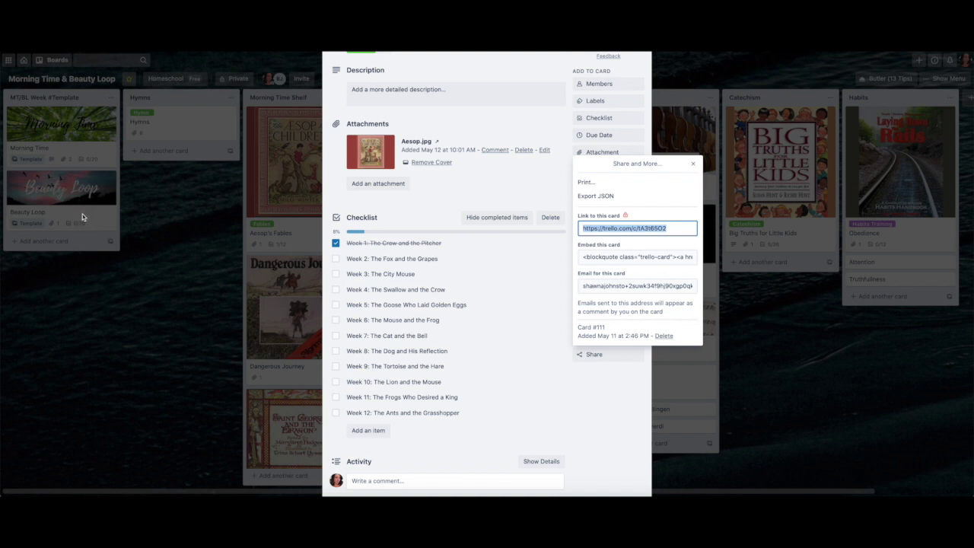
{"action": "left_click", "coordinate": [695, 167]}
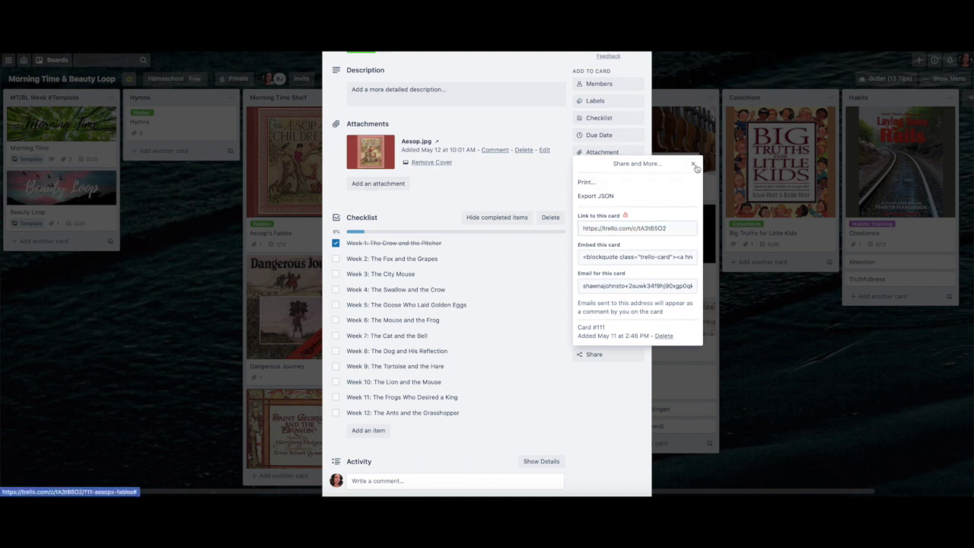
{"action": "scroll", "coordinate": [554, 129], "scroll_direction": "up", "scroll_amount": 3}
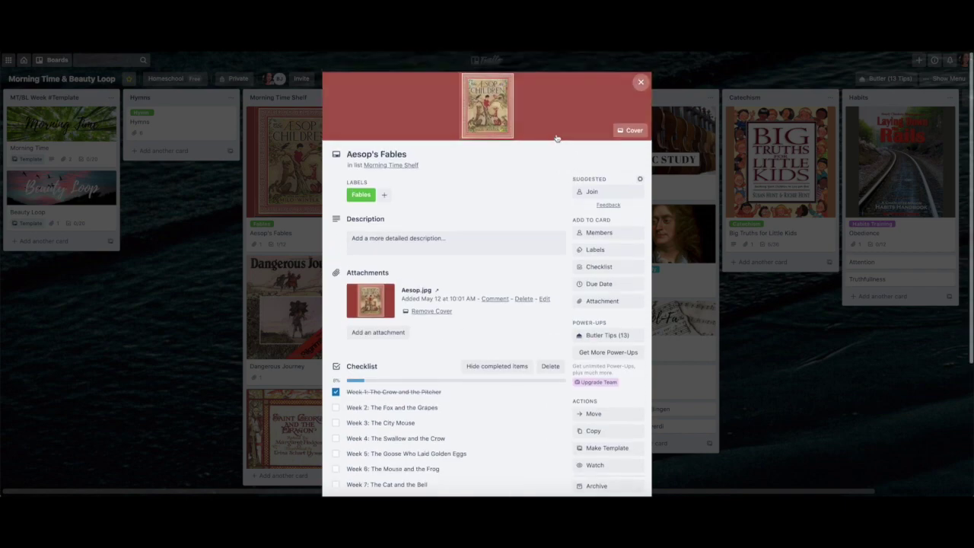
{"action": "left_click", "coordinate": [641, 81]}
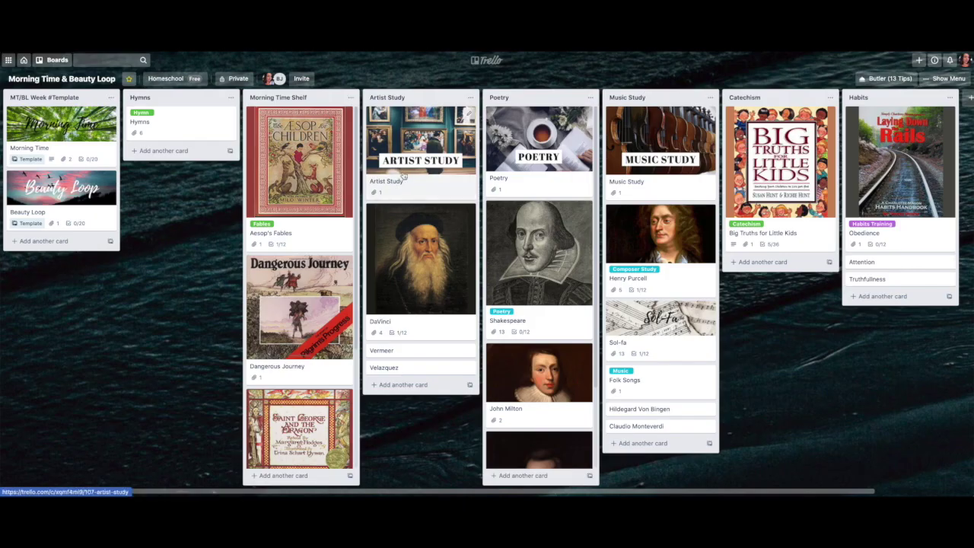
- Open the DaVinci card in the Artist Study list, examine its attachments and weekly checklist, and close it
{"action": "left_click", "coordinate": [430, 331]}
{"action": "scroll", "coordinate": [477, 318], "scroll_direction": "down", "scroll_amount": 2}
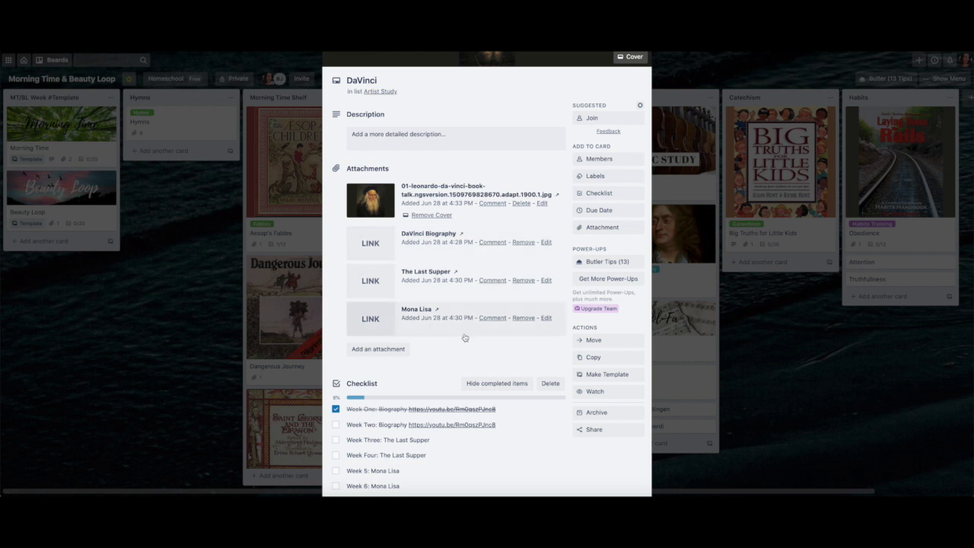
{"action": "scroll", "coordinate": [426, 333], "scroll_direction": "down", "scroll_amount": 3}
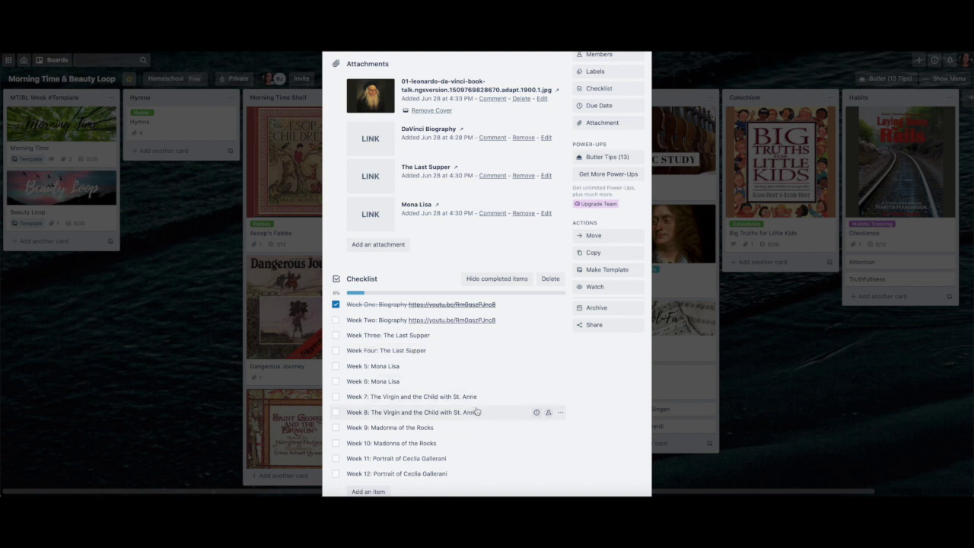
{"action": "scroll", "coordinate": [475, 410], "scroll_direction": "down", "scroll_amount": 2}
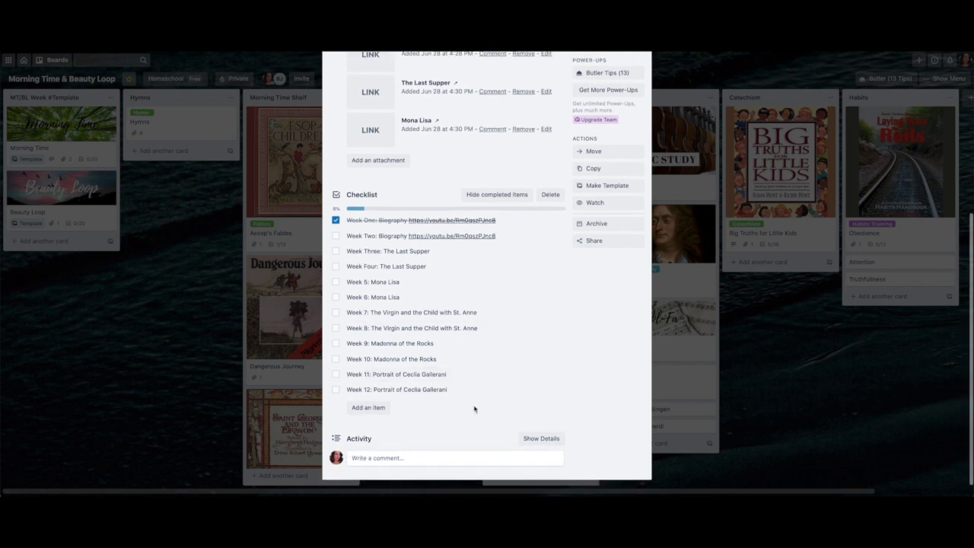
{"action": "scroll", "coordinate": [452, 174], "scroll_direction": "up", "scroll_amount": 5}
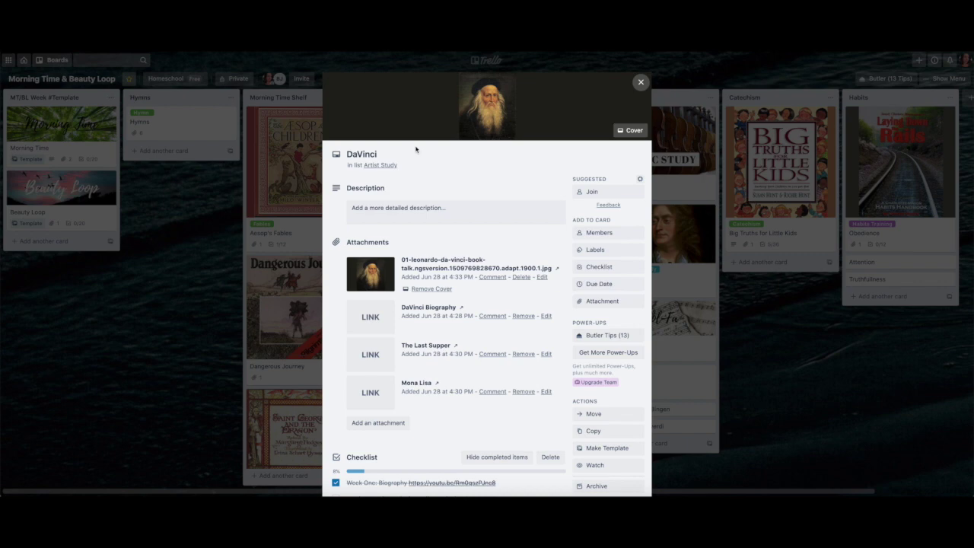
{"action": "left_click", "coordinate": [641, 82]}
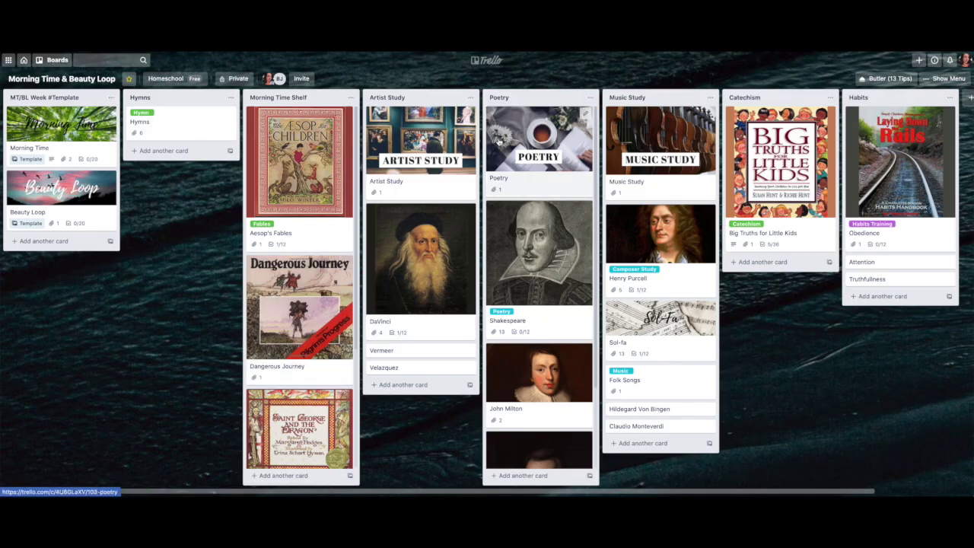
- Look through the poets in the Poetry list and open the Shakespeare card
{"action": "scroll", "coordinate": [561, 324], "scroll_direction": "down", "scroll_amount": 1}
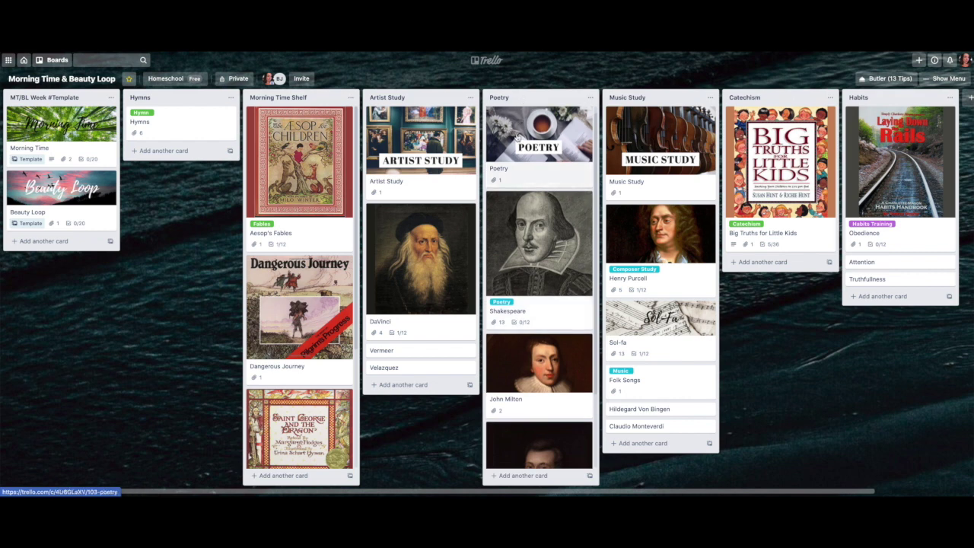
{"action": "scroll", "coordinate": [556, 368], "scroll_direction": "down", "scroll_amount": 3}
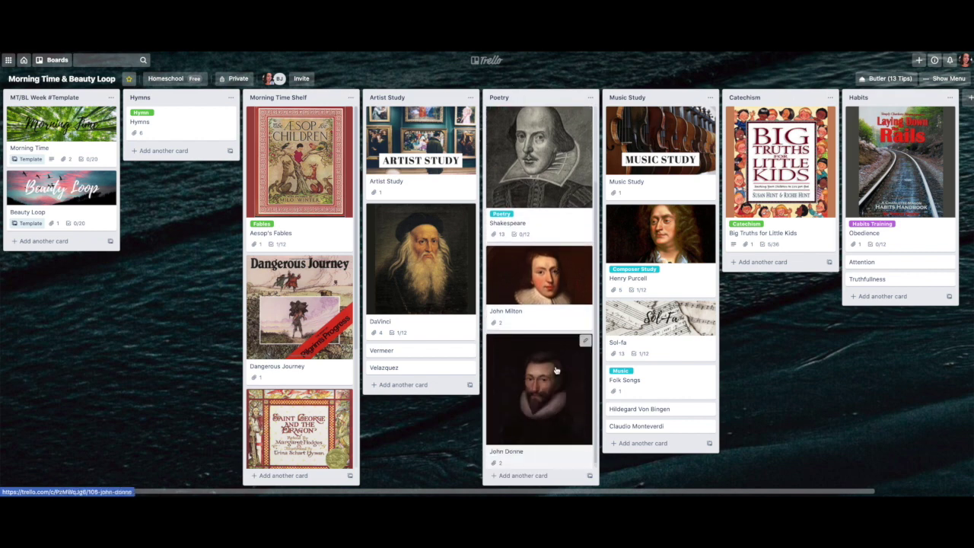
{"action": "scroll", "coordinate": [554, 355], "scroll_direction": "up", "scroll_amount": 3}
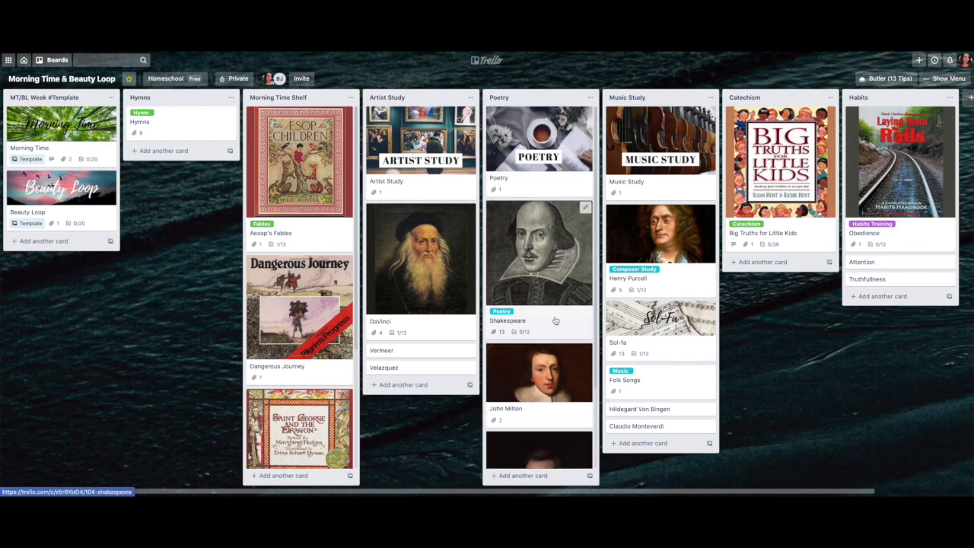
{"action": "left_click", "coordinate": [555, 321]}
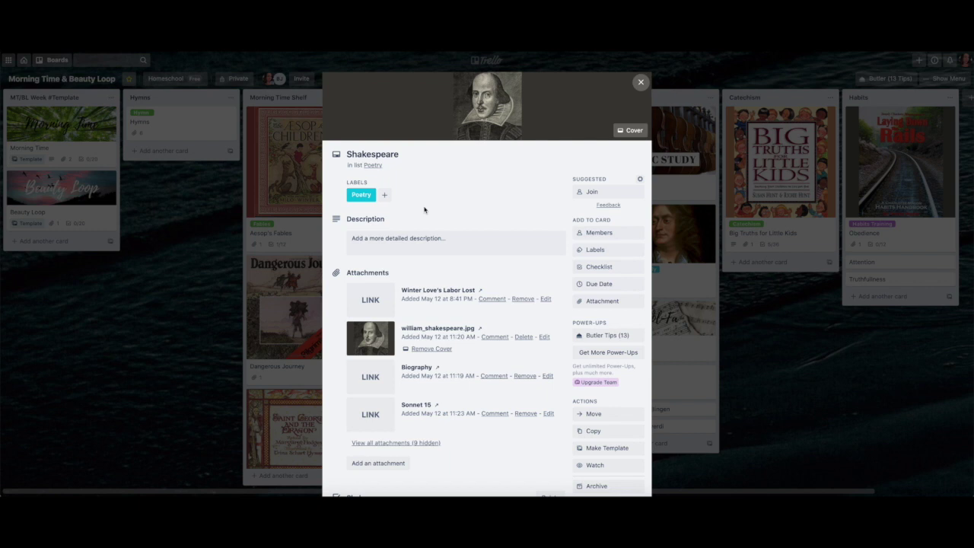
- Mark the Week 1 Biography item complete in the Shakespeare checklist and close the card
{"action": "scroll", "coordinate": [446, 231], "scroll_direction": "down", "scroll_amount": 3}
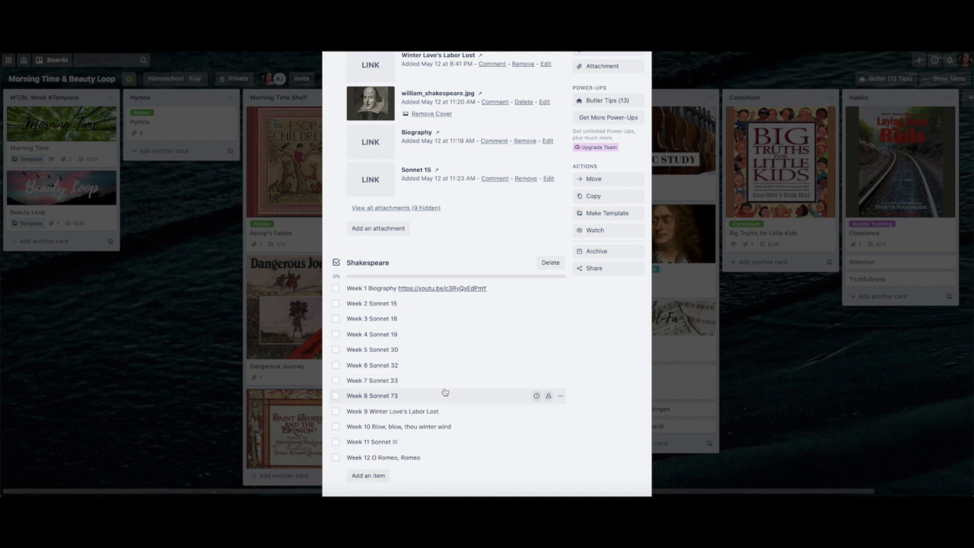
{"action": "scroll", "coordinate": [486, 399], "scroll_direction": "down", "scroll_amount": 1}
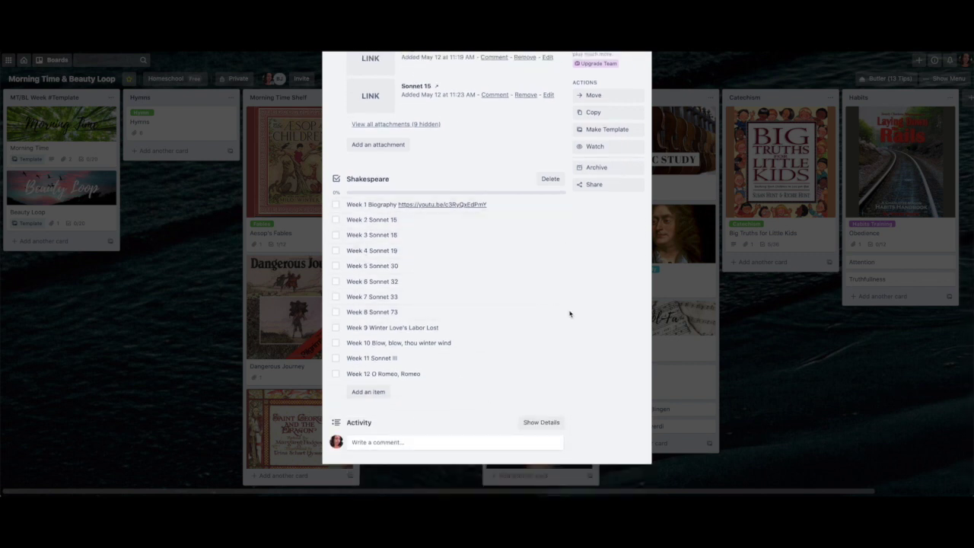
{"action": "left_click", "coordinate": [336, 204]}
{"action": "scroll", "coordinate": [540, 251], "scroll_direction": "up", "scroll_amount": 5}
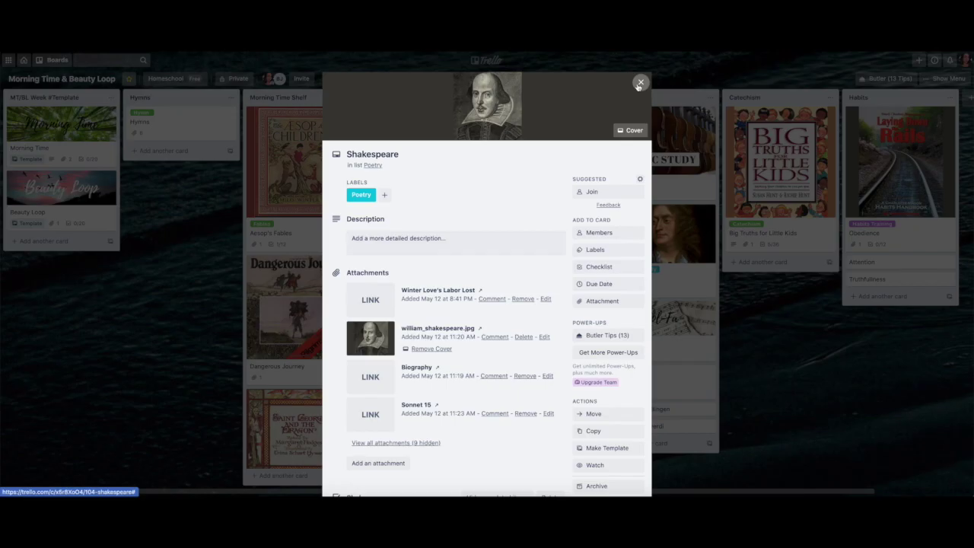
{"action": "left_click", "coordinate": [641, 83]}
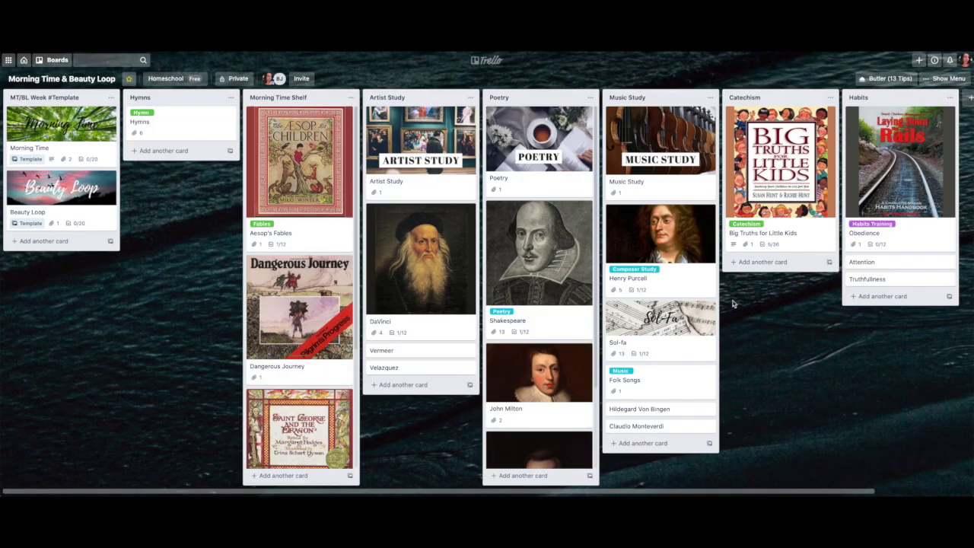
- Open the Henry Purcell card in the Music Study list and examine its attachments and the options for attaching a link
{"action": "left_click", "coordinate": [700, 280]}
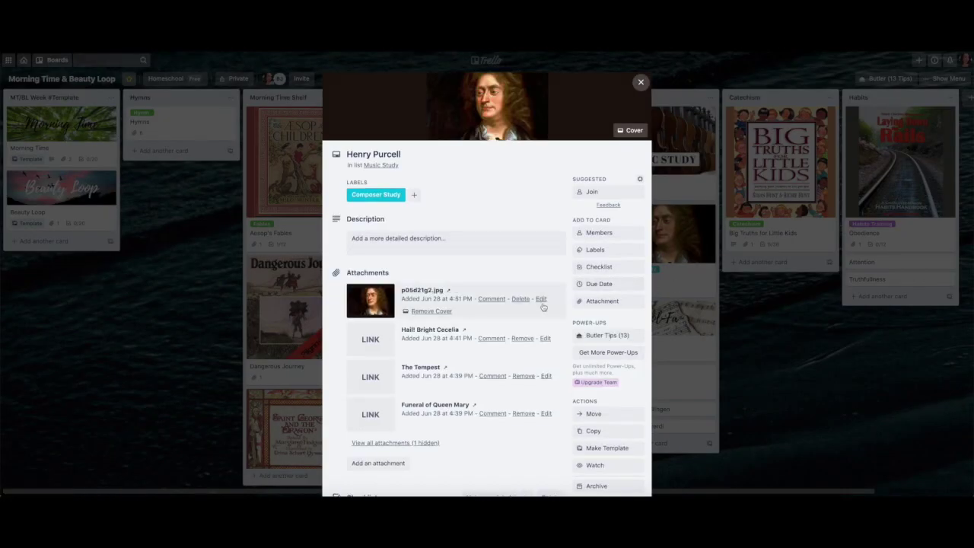
{"action": "scroll", "coordinate": [546, 303], "scroll_direction": "down", "scroll_amount": 3}
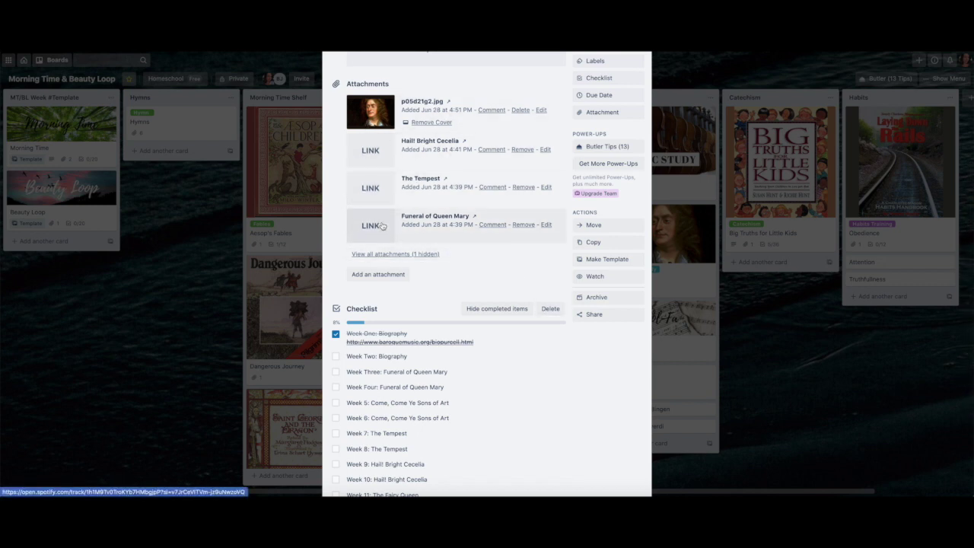
{"action": "left_click", "coordinate": [606, 117]}
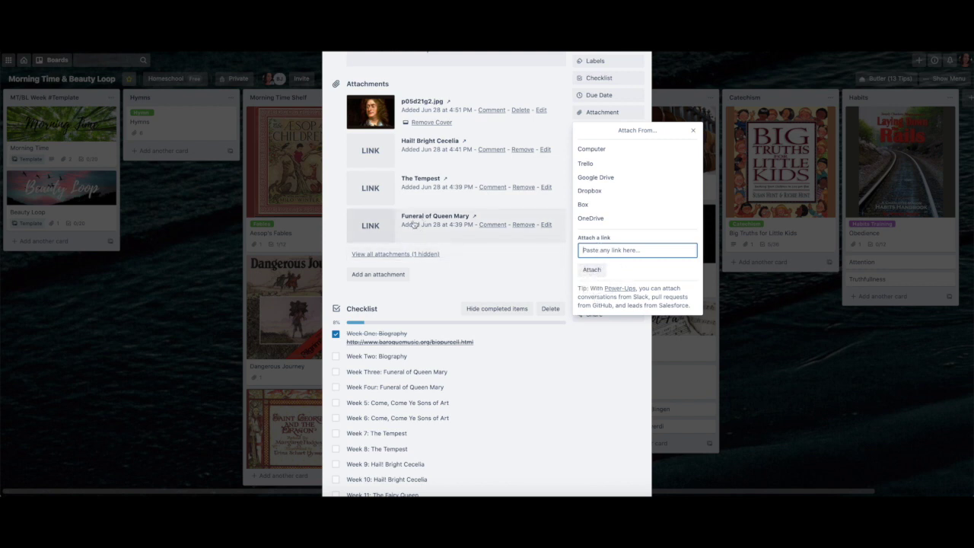
{"action": "left_click", "coordinate": [693, 130]}
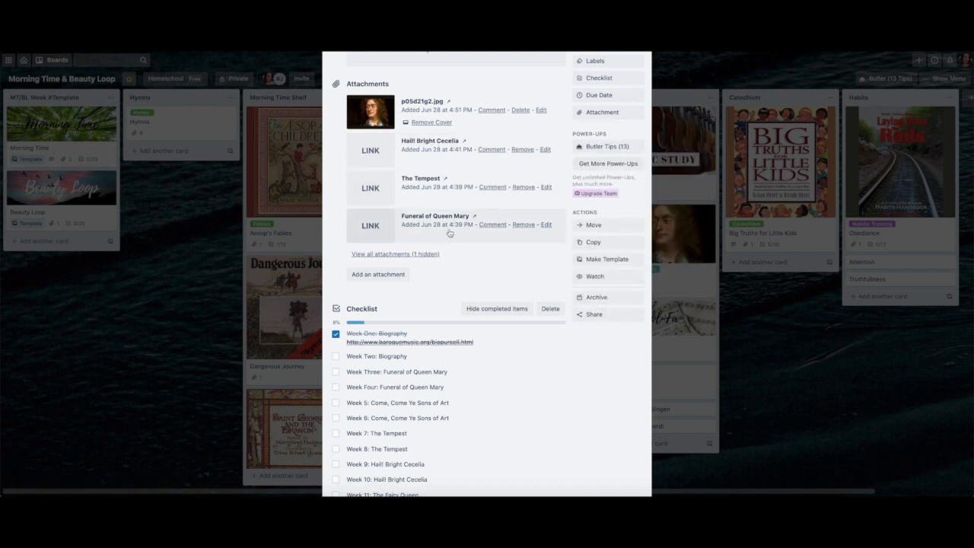
- Review the weekly composer study checklist on the Henry Purcell card and close the card
{"action": "scroll", "coordinate": [460, 251], "scroll_direction": "up", "scroll_amount": 1}
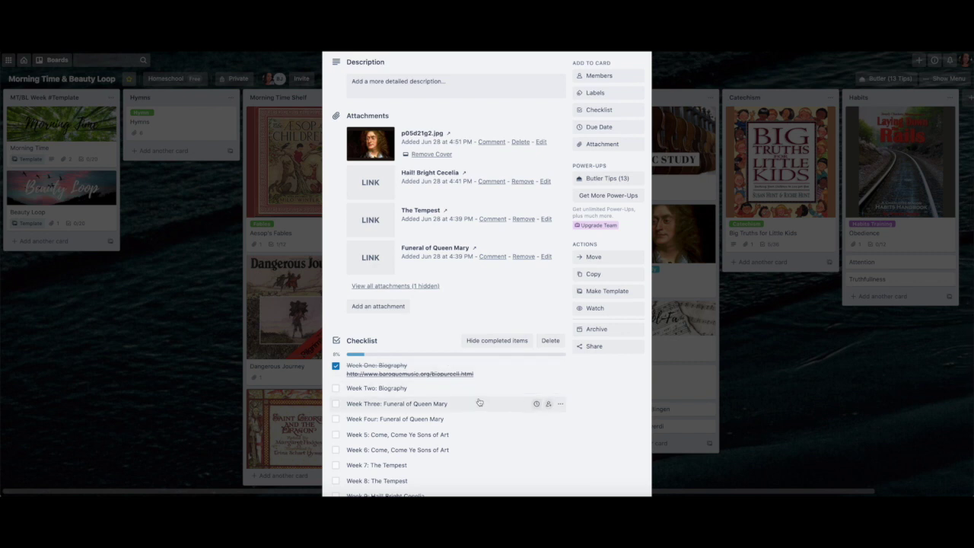
{"action": "scroll", "coordinate": [457, 453], "scroll_direction": "down", "scroll_amount": 2}
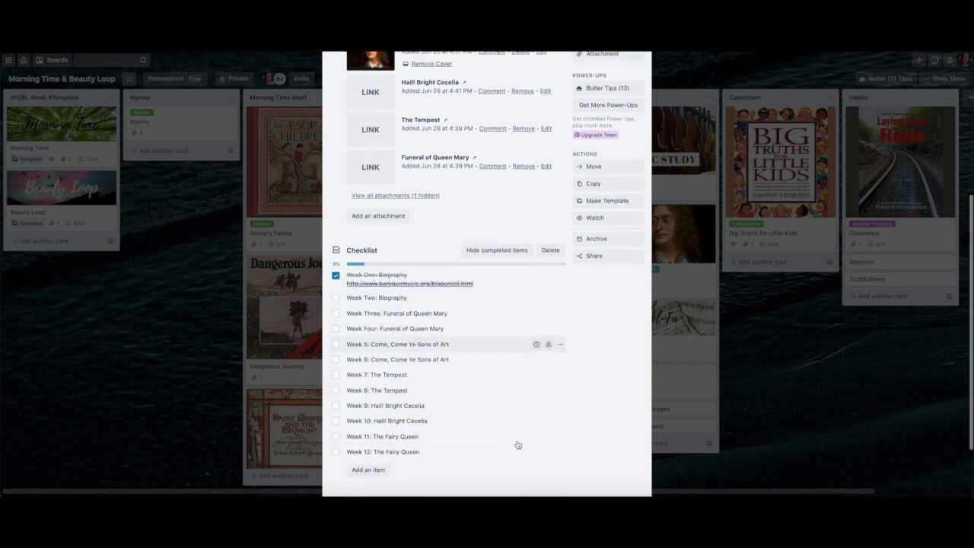
{"action": "scroll", "coordinate": [515, 444], "scroll_direction": "up", "scroll_amount": 5}
{"action": "left_click", "coordinate": [641, 82]}
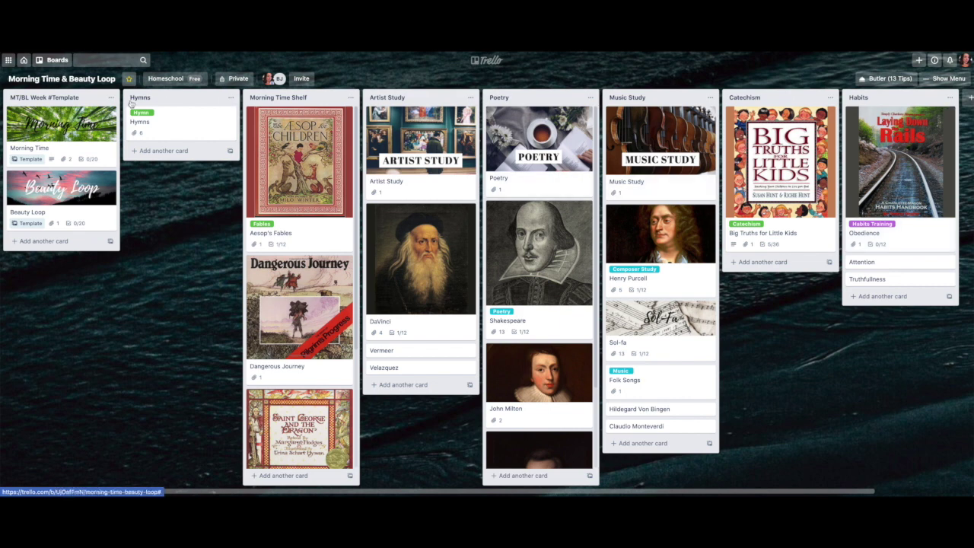
- Copy the MT/BL Week #Template list and name the copy MT/BL Week #1
{"action": "left_click", "coordinate": [112, 98]}
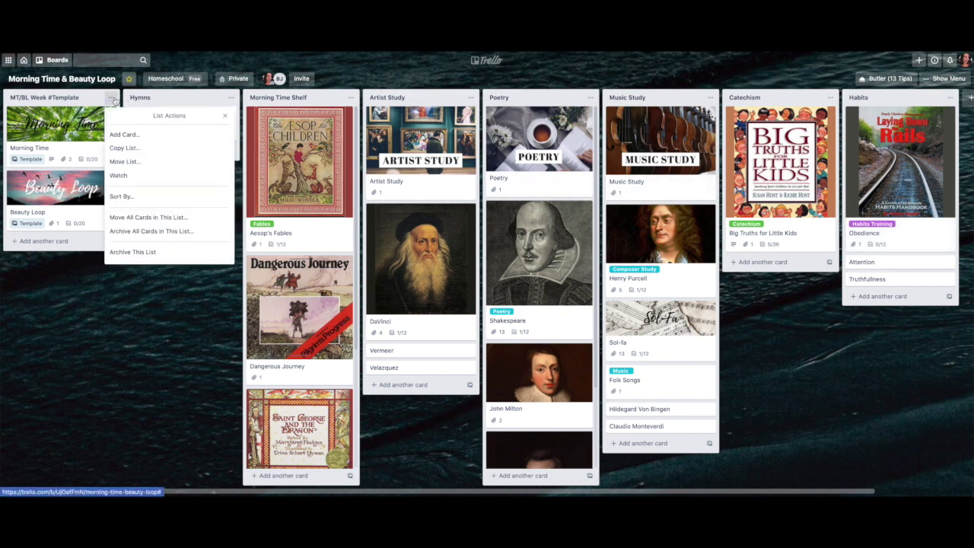
{"action": "left_click", "coordinate": [124, 149]}
{"action": "left_click", "coordinate": [141, 185]}
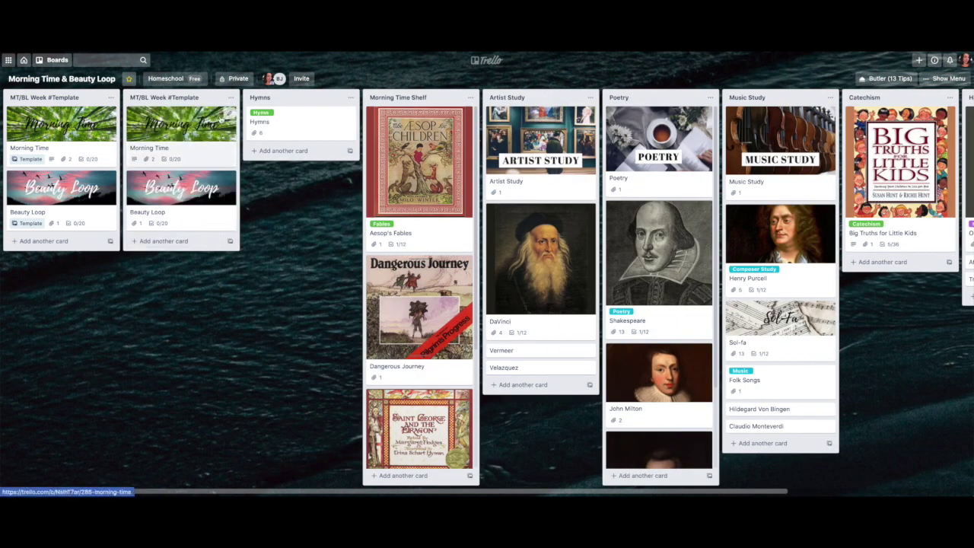
{"action": "left_click", "coordinate": [203, 97]}
{"action": "left_click", "coordinate": [204, 98]}
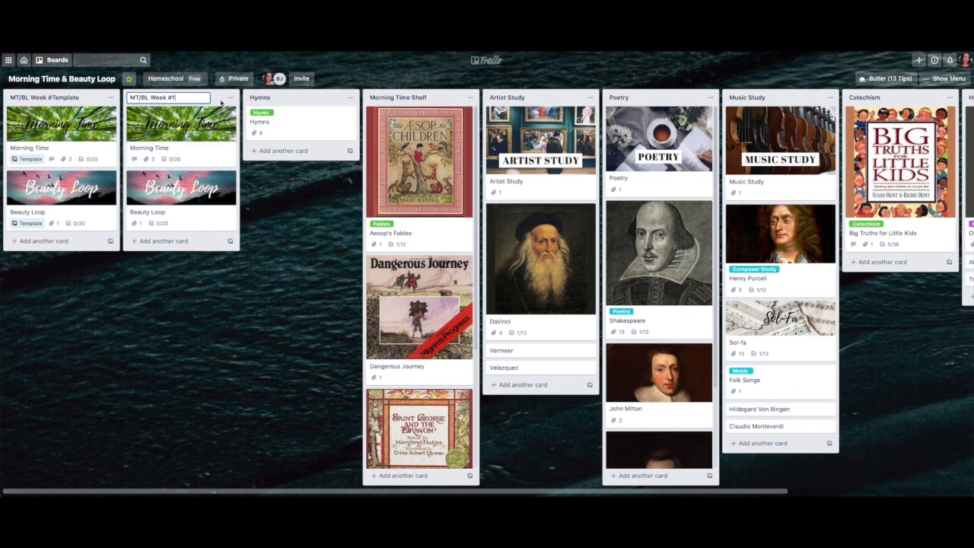
{"action": "left_click", "coordinate": [195, 285]}
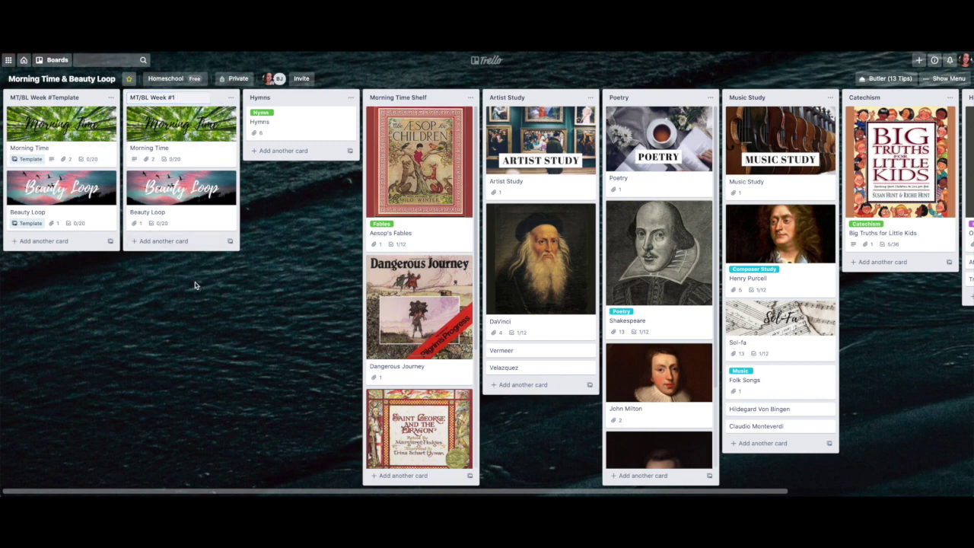
- Open the Morning Time card in the MT/BL Week #1 list and change Monday's Bible item to "Bible Genesis 1"
{"action": "left_click", "coordinate": [215, 159]}
{"action": "scroll", "coordinate": [428, 387], "scroll_direction": "down", "scroll_amount": 2}
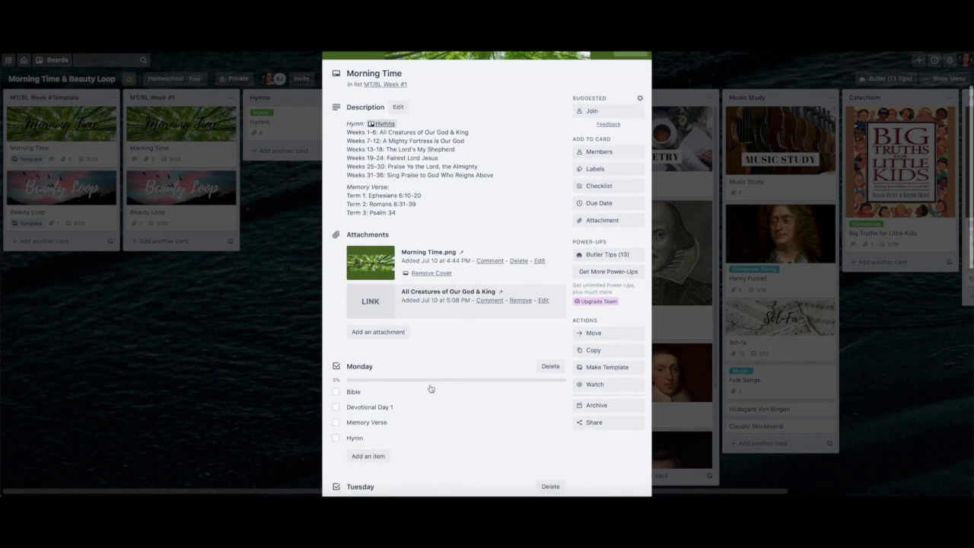
{"action": "left_click", "coordinate": [381, 386]}
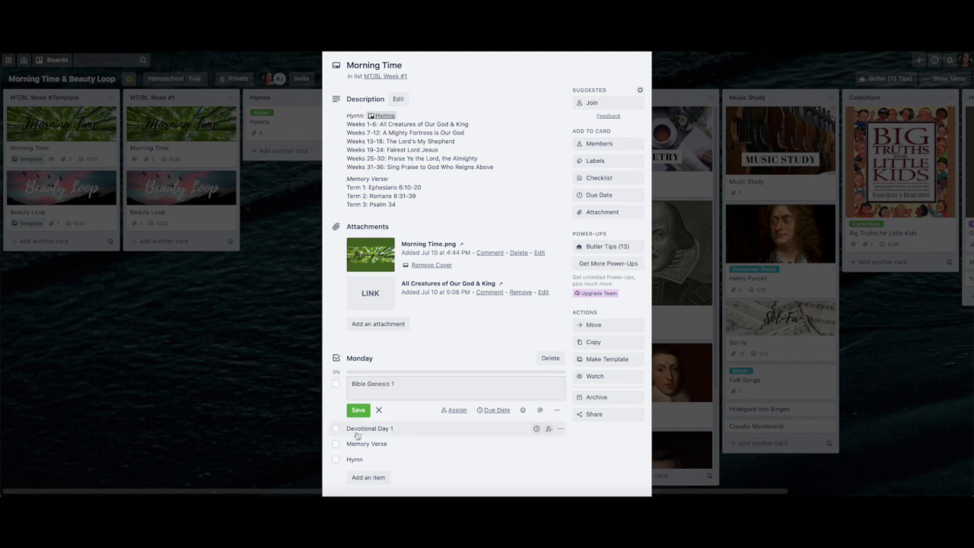
{"action": "left_click", "coordinate": [358, 409]}
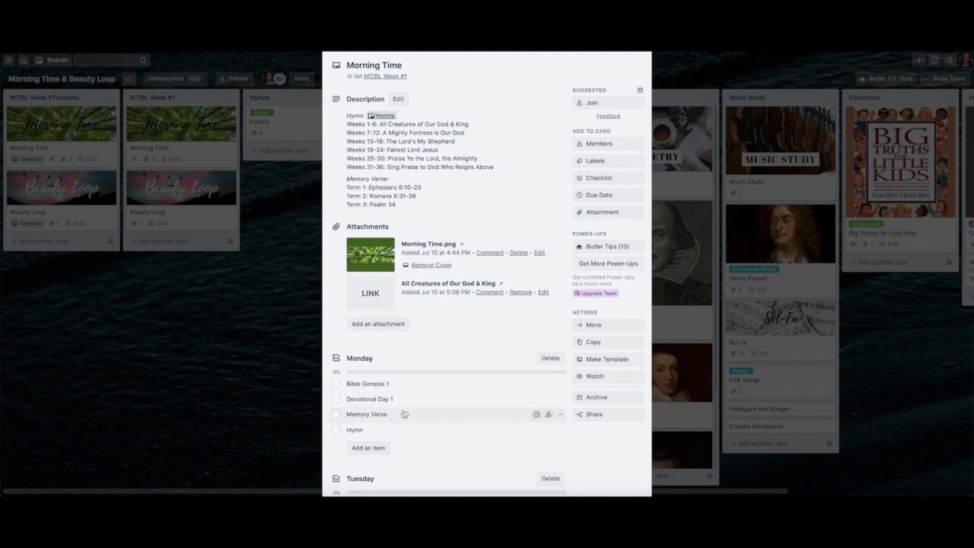
- Review the weekday checklists on the Week #1 Morning Time card and close the card
{"action": "scroll", "coordinate": [425, 422], "scroll_direction": "down", "scroll_amount": 1}
{"action": "scroll", "coordinate": [427, 422], "scroll_direction": "down", "scroll_amount": 1}
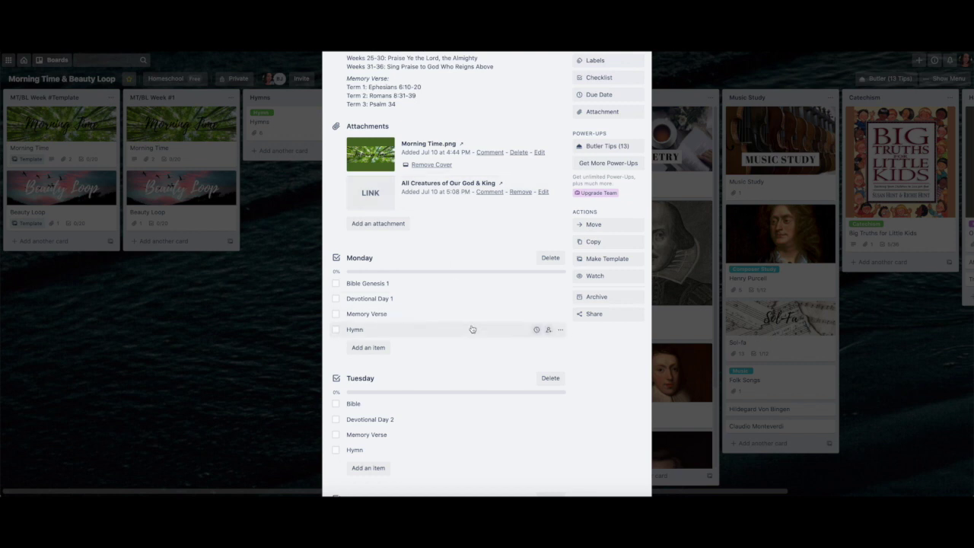
{"action": "scroll", "coordinate": [470, 328], "scroll_direction": "down", "scroll_amount": 6}
{"action": "scroll", "coordinate": [470, 338], "scroll_direction": "down", "scroll_amount": 1}
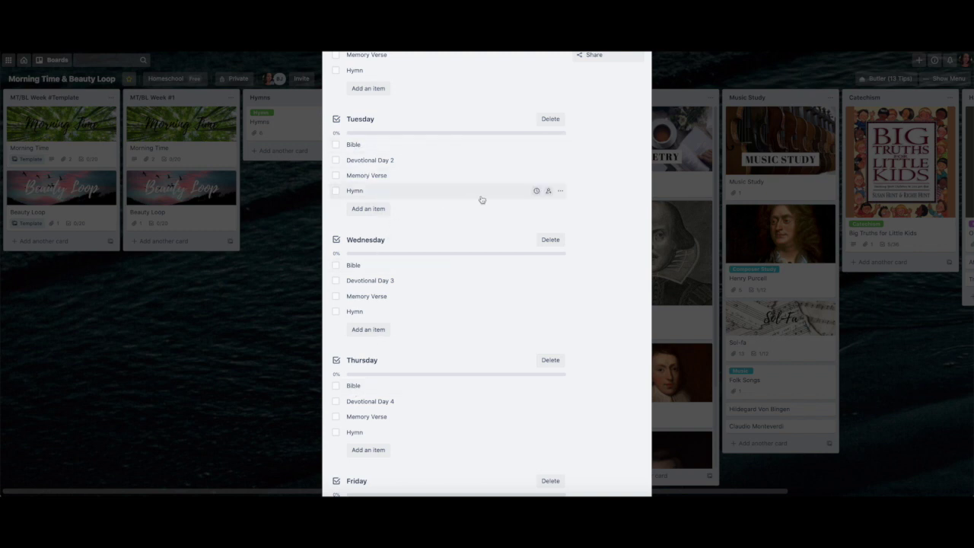
{"action": "scroll", "coordinate": [513, 198], "scroll_direction": "up", "scroll_amount": 8}
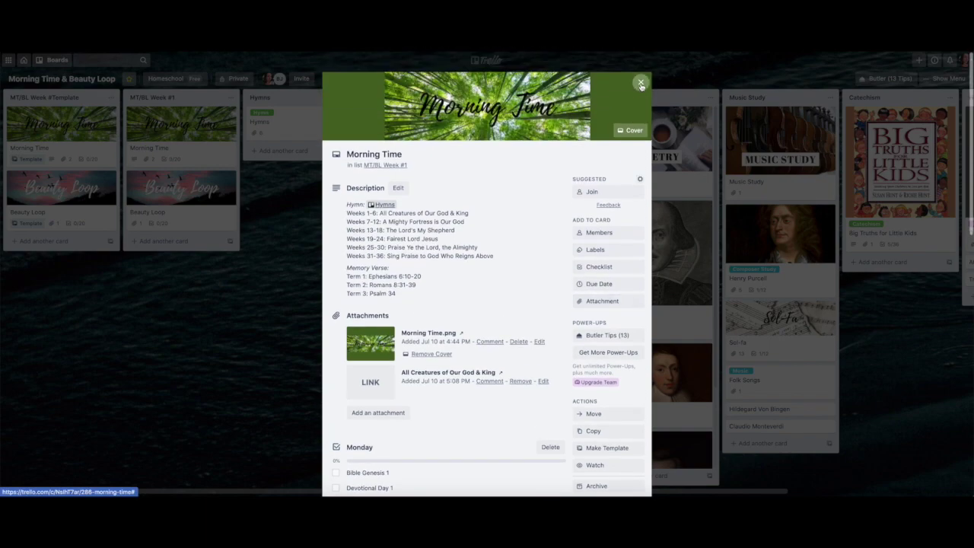
{"action": "left_click", "coordinate": [641, 84]}
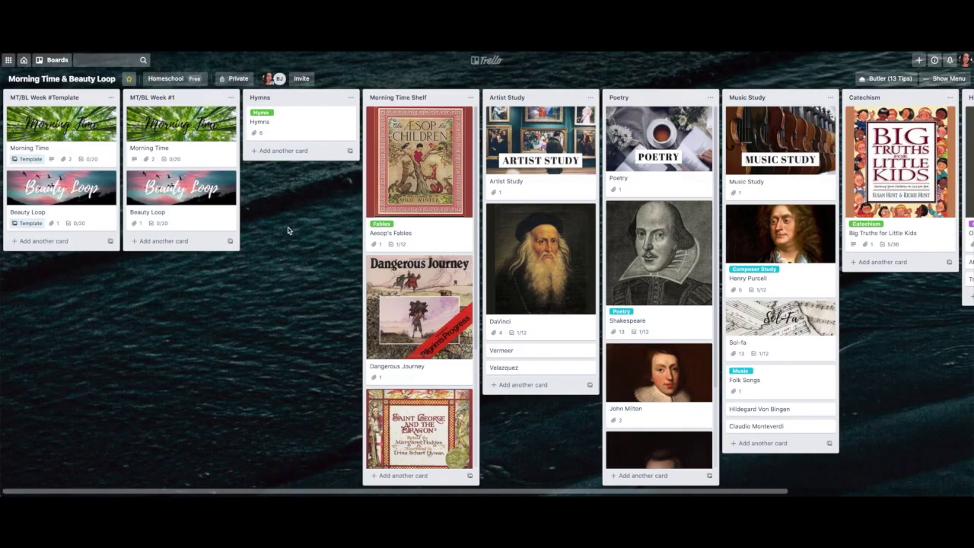
- From the Week #1 Beauty Loop card, open Monday's linked DaVinci card, review its attachments and checklist, and close it
{"action": "left_click", "coordinate": [191, 217]}
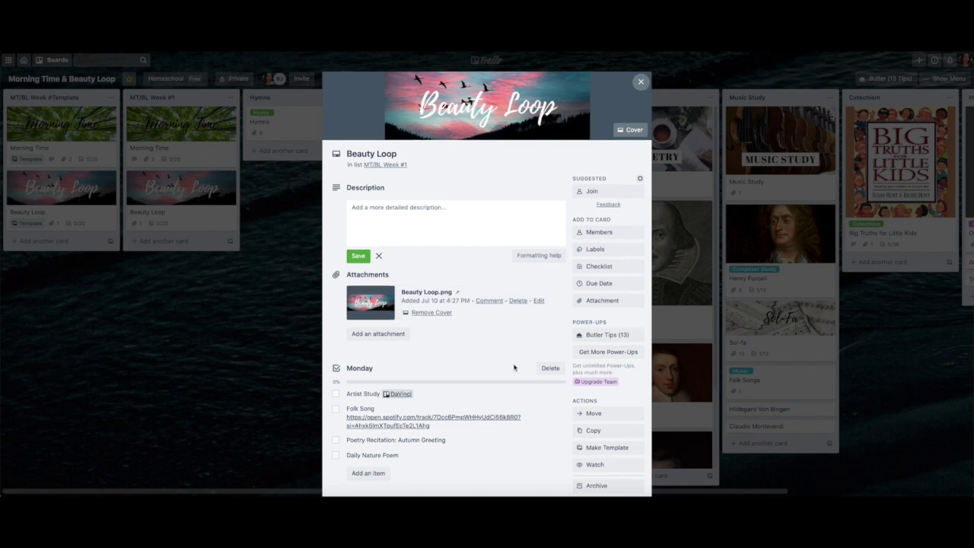
{"action": "scroll", "coordinate": [513, 368], "scroll_direction": "down", "scroll_amount": 1}
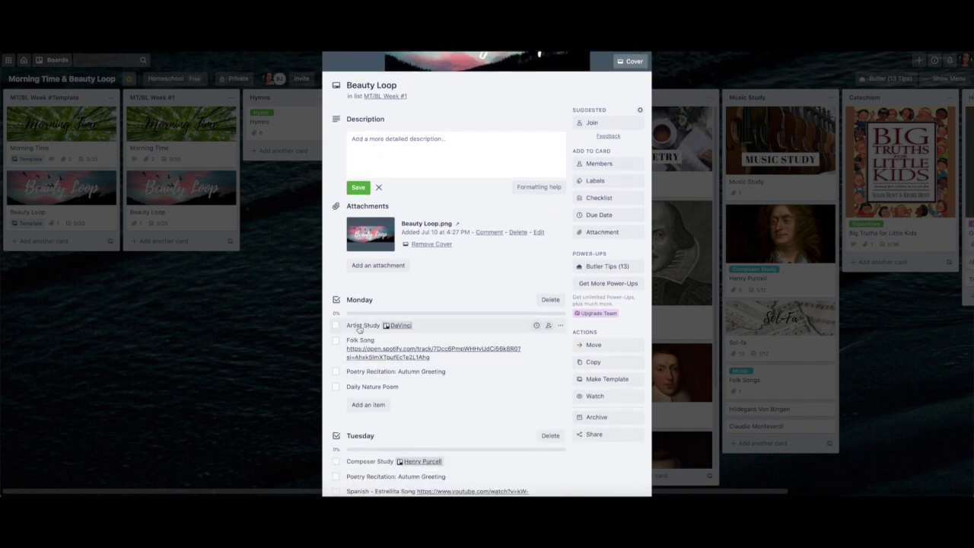
{"action": "left_click", "coordinate": [400, 328]}
{"action": "scroll", "coordinate": [469, 391], "scroll_direction": "down", "scroll_amount": 3}
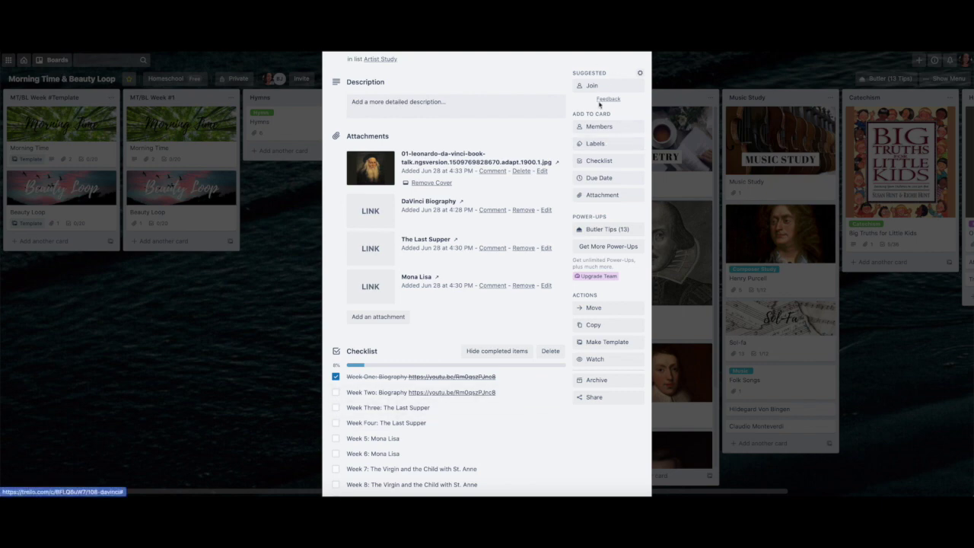
{"action": "scroll", "coordinate": [599, 85], "scroll_direction": "up", "scroll_amount": 3}
{"action": "left_click", "coordinate": [640, 86]}
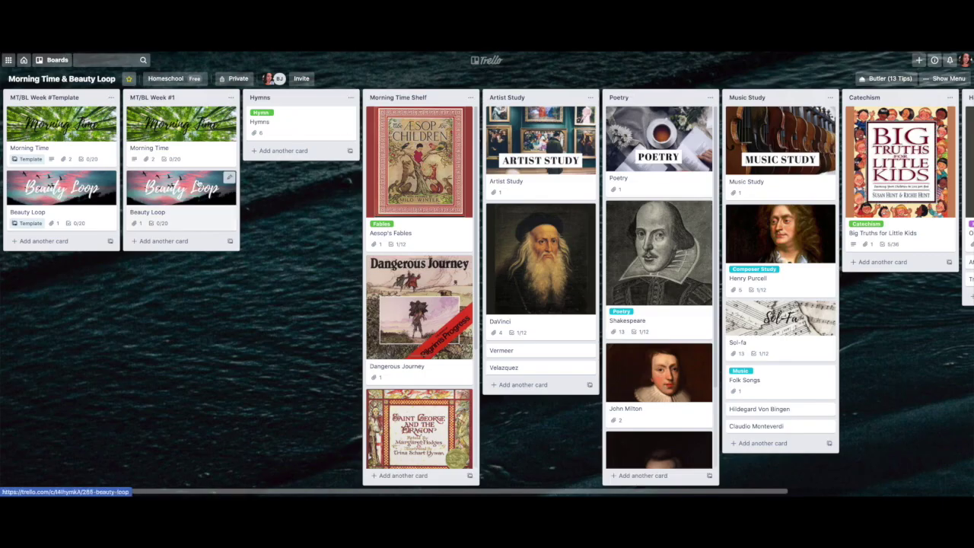
- From the Week #1 Beauty Loop card, open Tuesday's linked Henry Purcell card, review its weekly checklist, and close it
{"action": "left_click", "coordinate": [195, 218]}
{"action": "scroll", "coordinate": [408, 336], "scroll_direction": "down", "scroll_amount": 5}
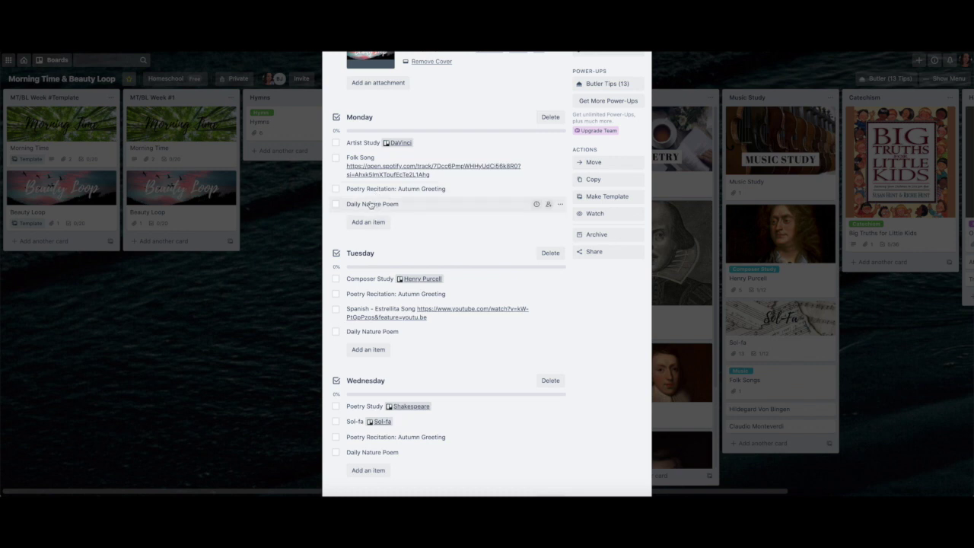
{"action": "left_click", "coordinate": [417, 280]}
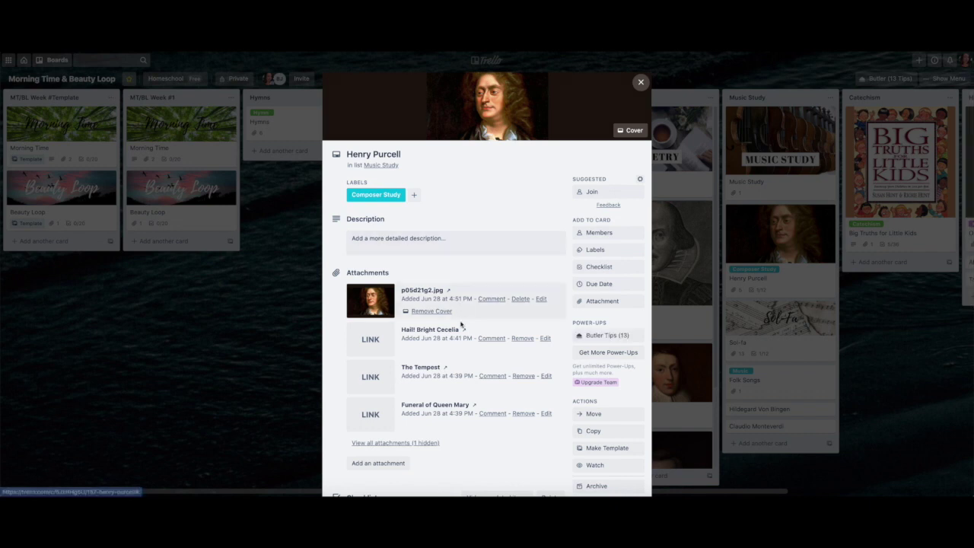
{"action": "scroll", "coordinate": [460, 325], "scroll_direction": "down", "scroll_amount": 5}
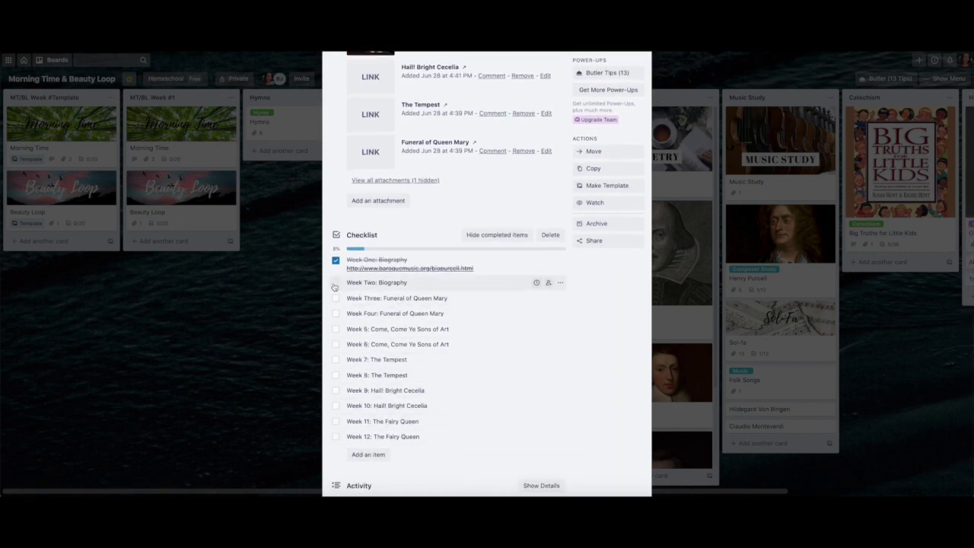
{"action": "scroll", "coordinate": [519, 280], "scroll_direction": "up", "scroll_amount": 4}
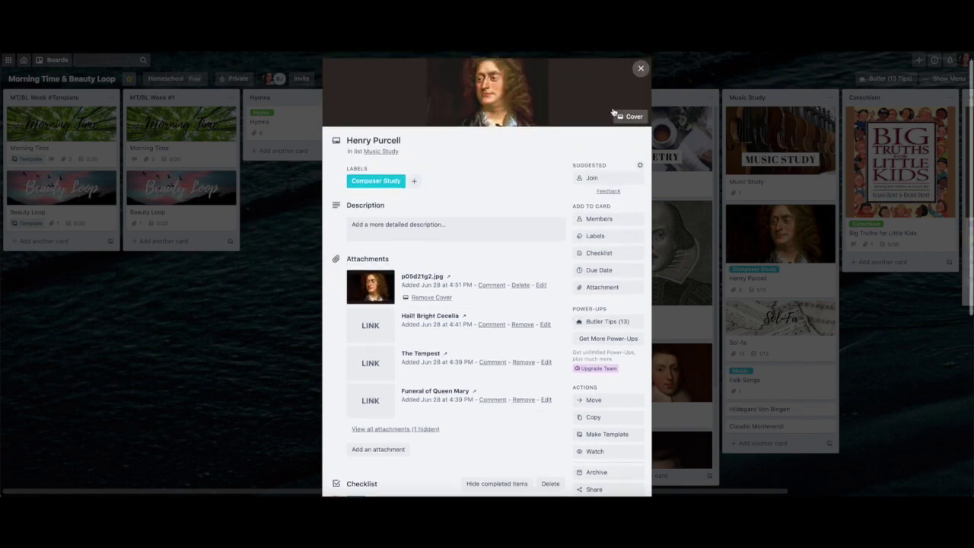
{"action": "left_click", "coordinate": [641, 66]}
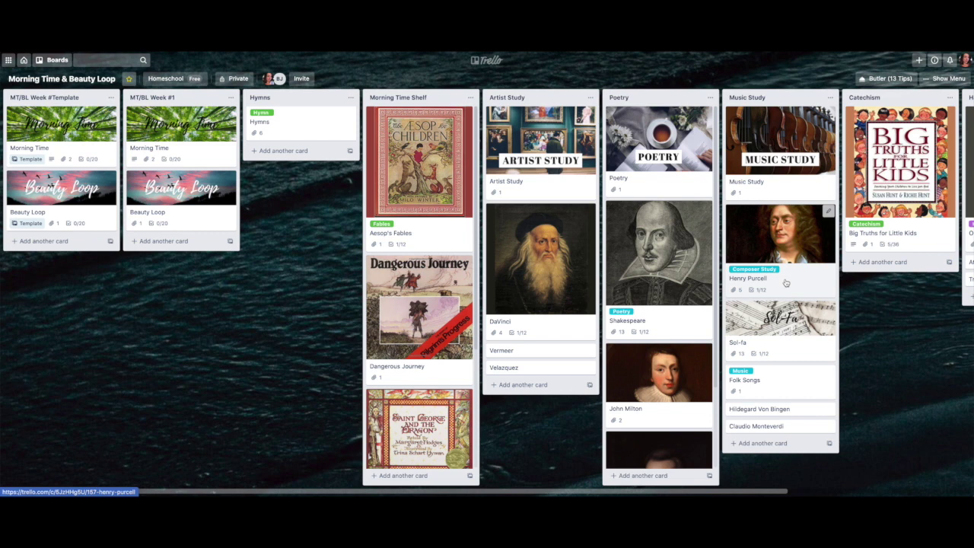
- From the Week #1 Beauty Loop card, open Wednesday's linked Sol-fa card, examine its weekly links and lesson checklist, and close it
{"action": "left_click", "coordinate": [181, 227]}
{"action": "scroll", "coordinate": [528, 399], "scroll_direction": "down", "scroll_amount": 5}
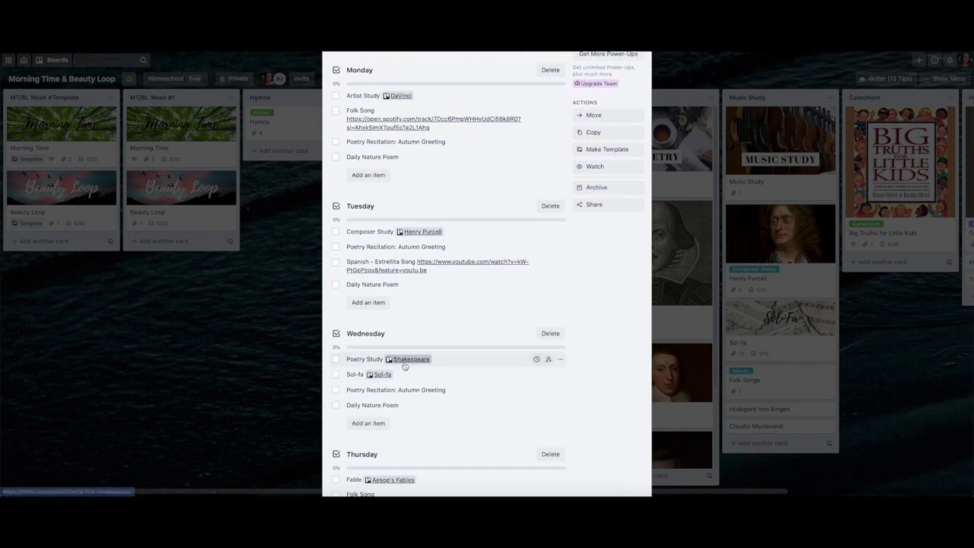
{"action": "left_click", "coordinate": [386, 376]}
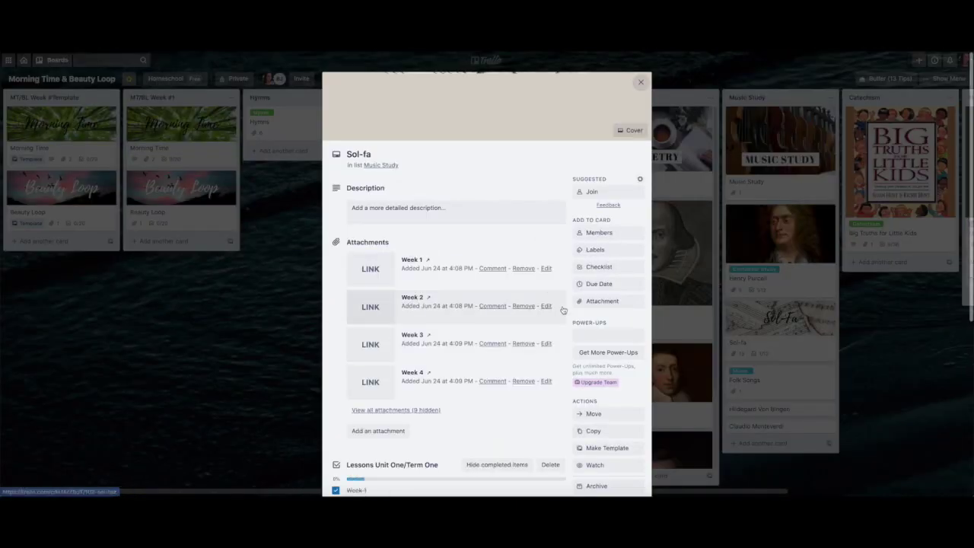
{"action": "scroll", "coordinate": [504, 415], "scroll_direction": "down", "scroll_amount": 1}
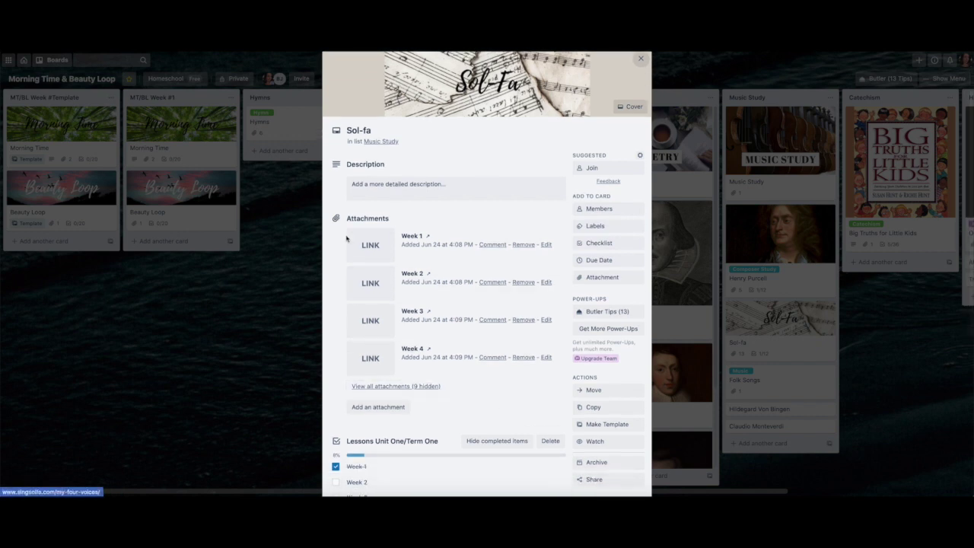
{"action": "scroll", "coordinate": [474, 376], "scroll_direction": "down", "scroll_amount": 3}
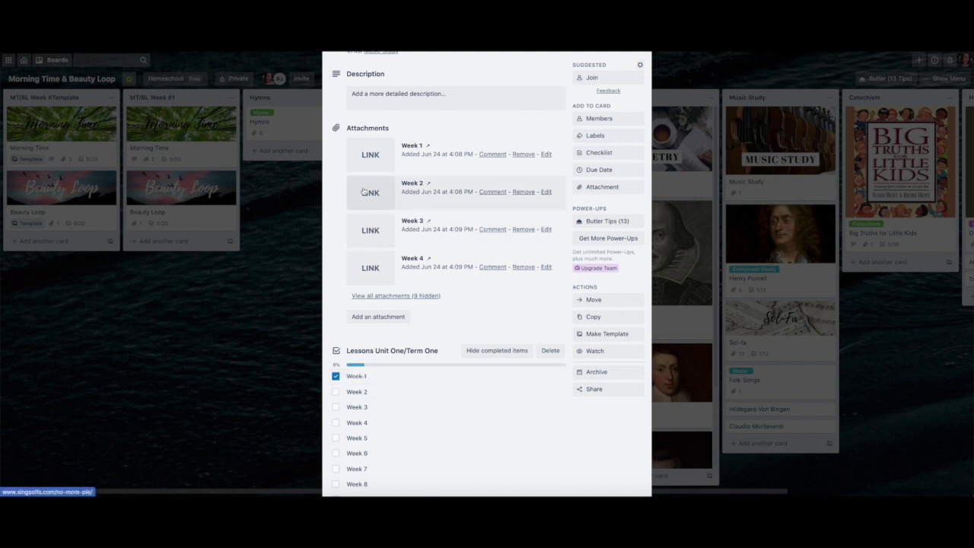
{"action": "scroll", "coordinate": [434, 324], "scroll_direction": "down", "scroll_amount": 3}
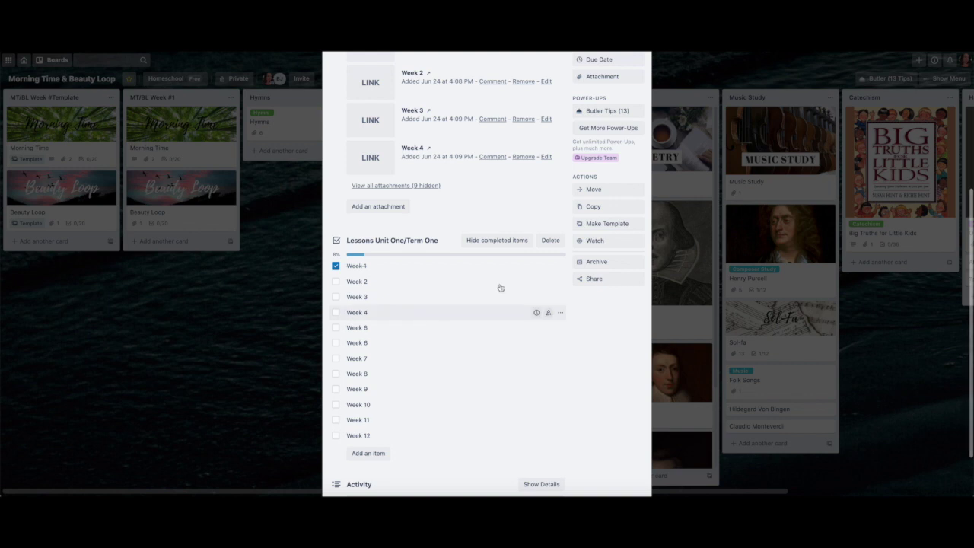
{"action": "scroll", "coordinate": [501, 288], "scroll_direction": "up", "scroll_amount": 6}
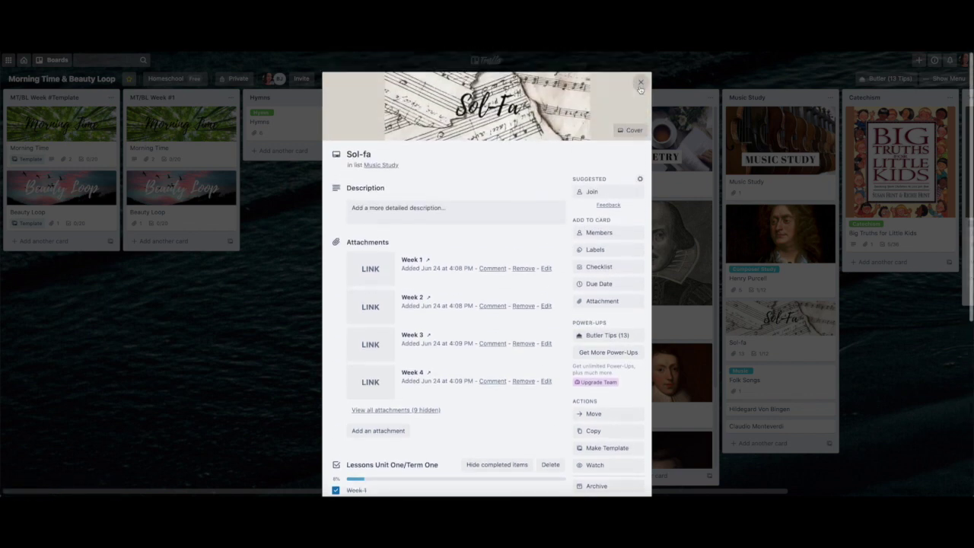
{"action": "left_click", "coordinate": [640, 84]}
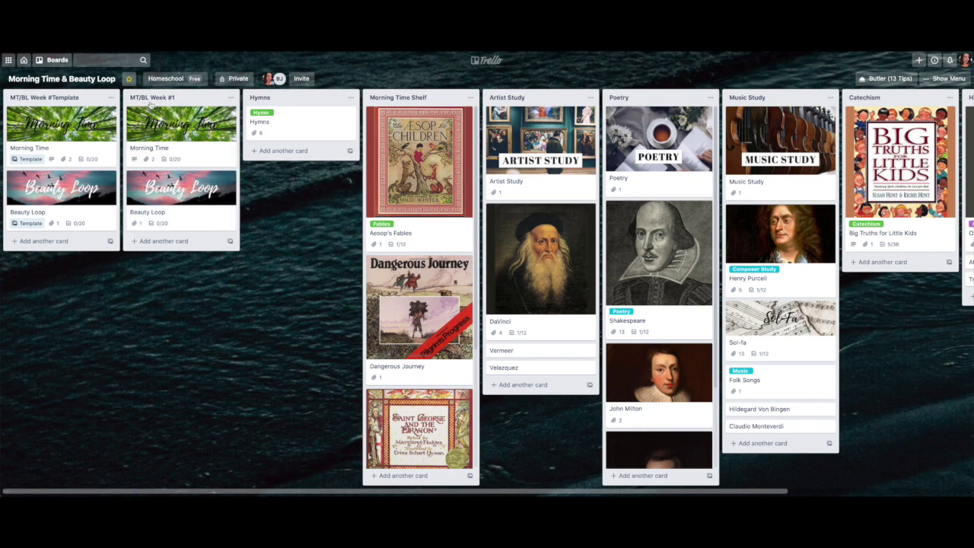
- Move the MT/BL Week #1 list to the Planned Weeks board at position 1
{"action": "left_click", "coordinate": [231, 102]}
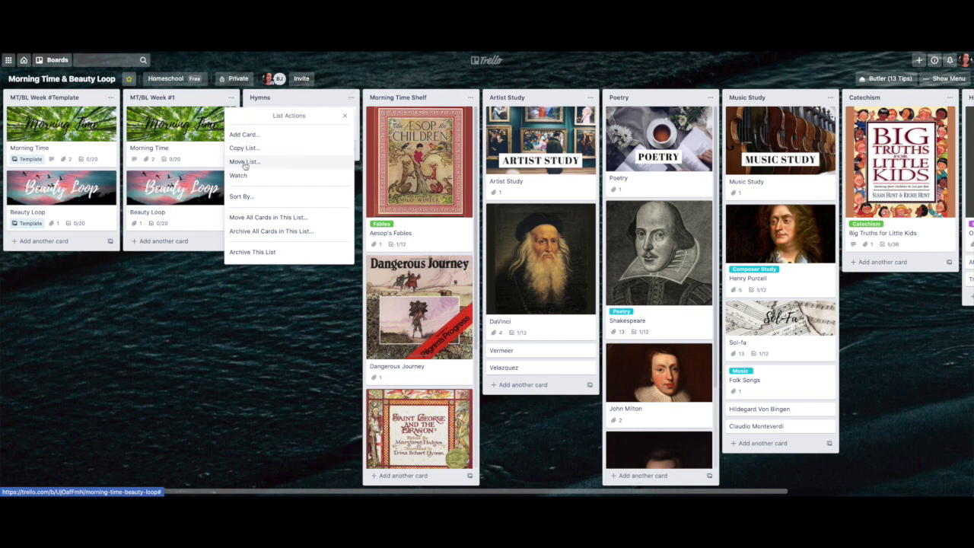
{"action": "left_click", "coordinate": [245, 163]}
{"action": "left_click", "coordinate": [259, 141]}
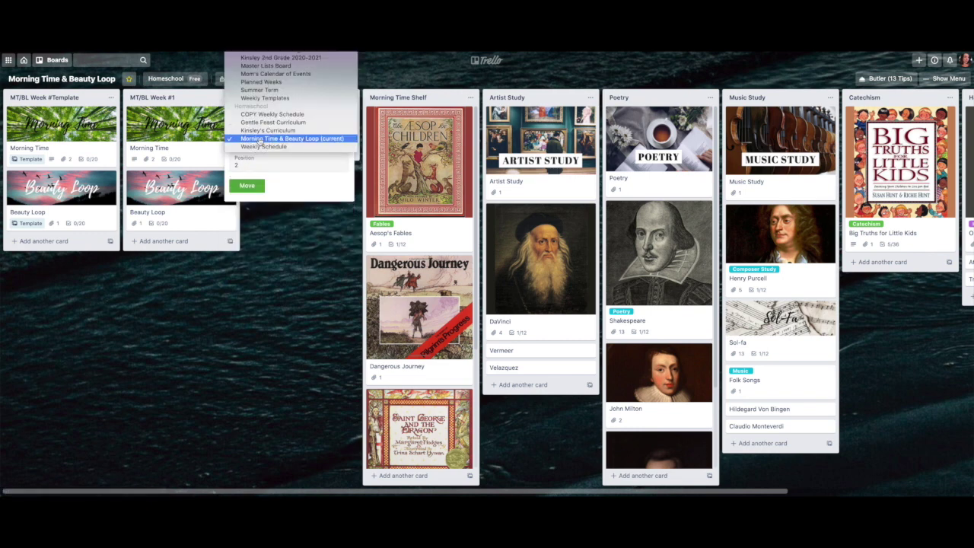
{"action": "left_click", "coordinate": [257, 84]}
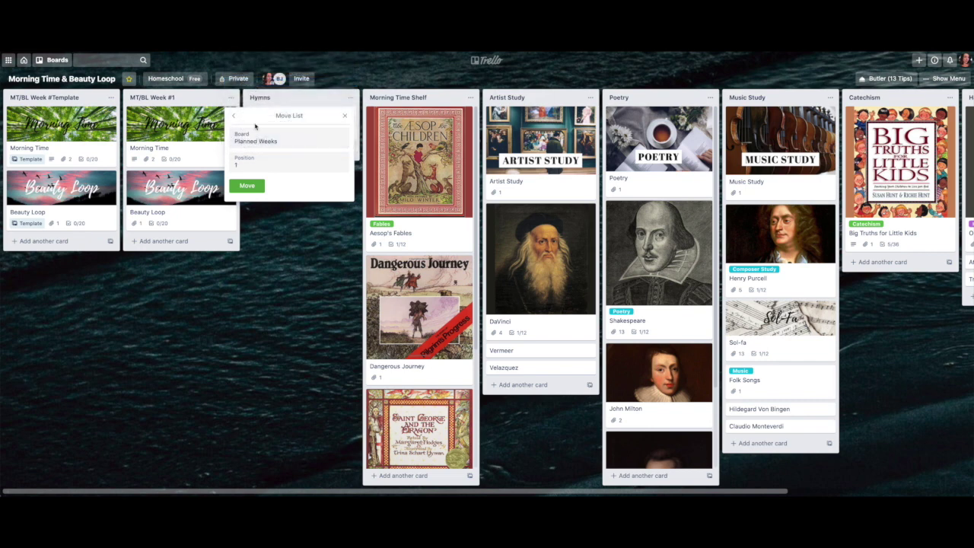
{"action": "left_click", "coordinate": [248, 187]}
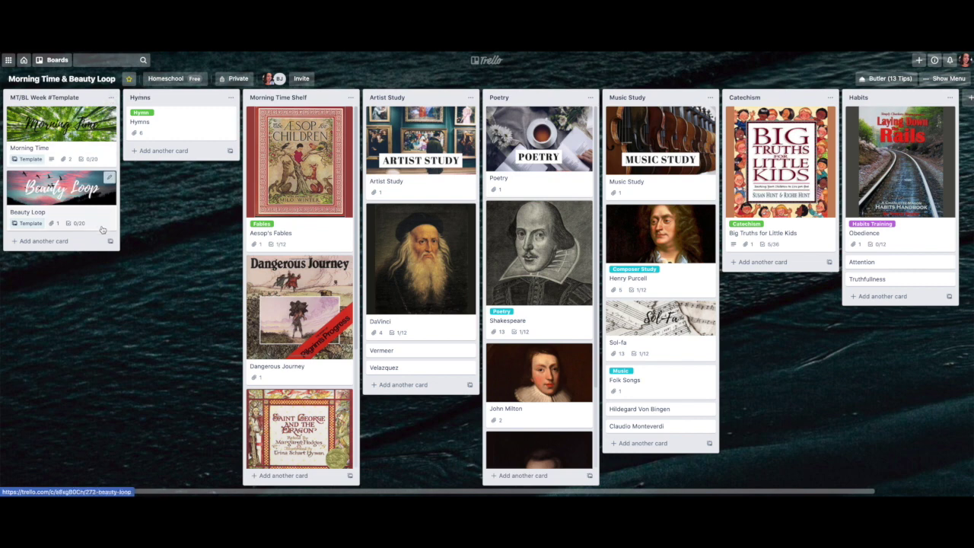